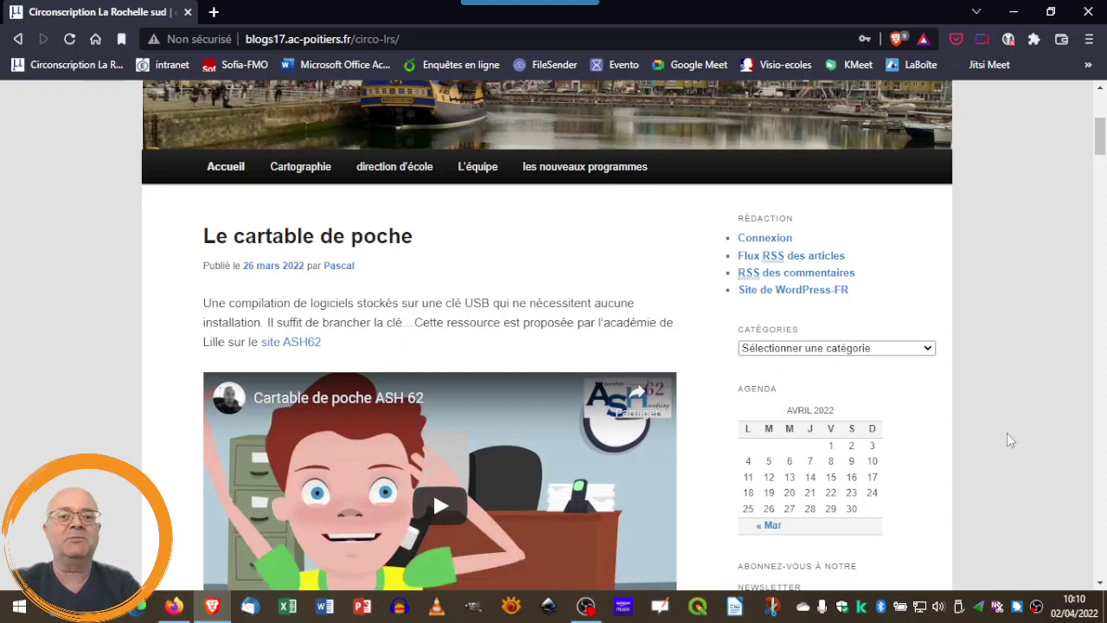
Generate a QR code for the blogs17.ac-poitiers.fr/circo-lrs/ page and download it as an image.
{"action": "scroll", "coordinate": [583, 265], "scroll_direction": "up", "scroll_amount": 1}
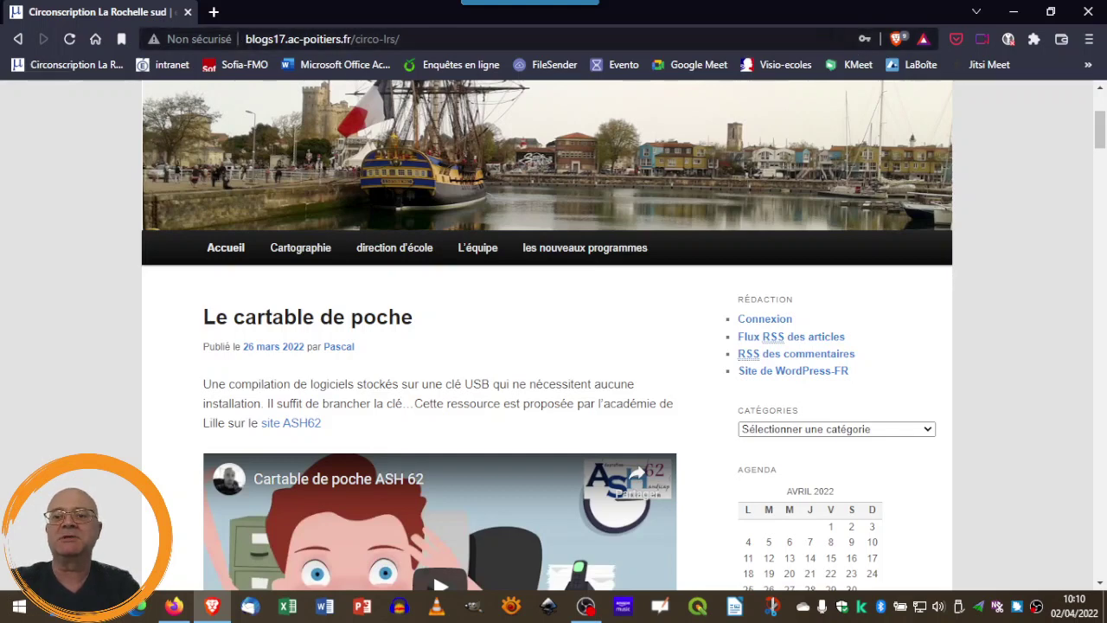
{"action": "left_click", "coordinate": [838, 41]}
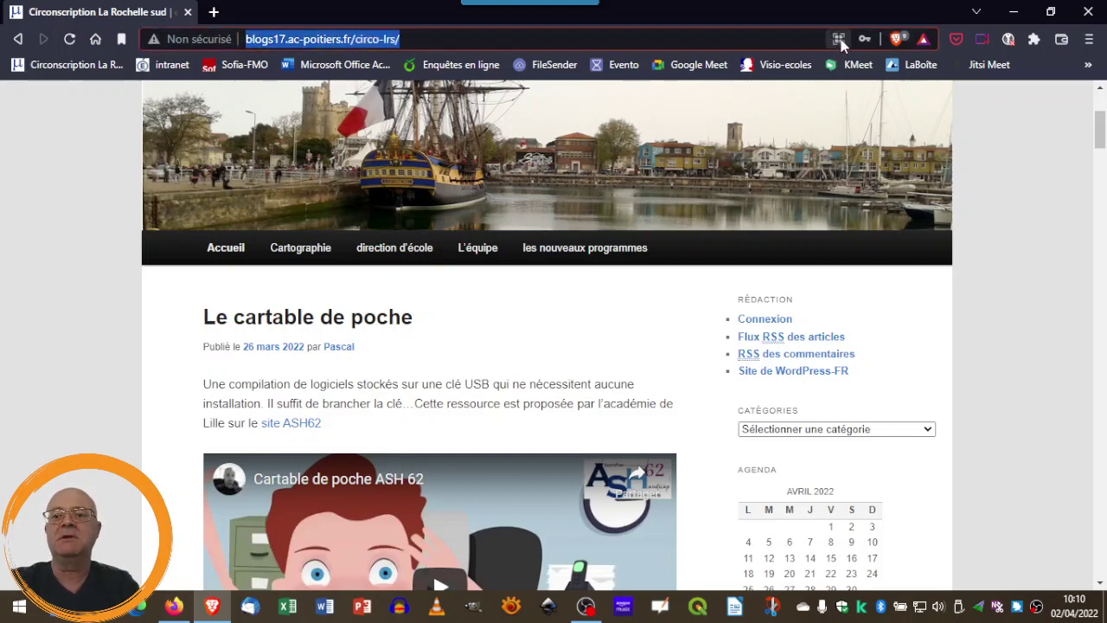
{"action": "left_click", "coordinate": [839, 40]}
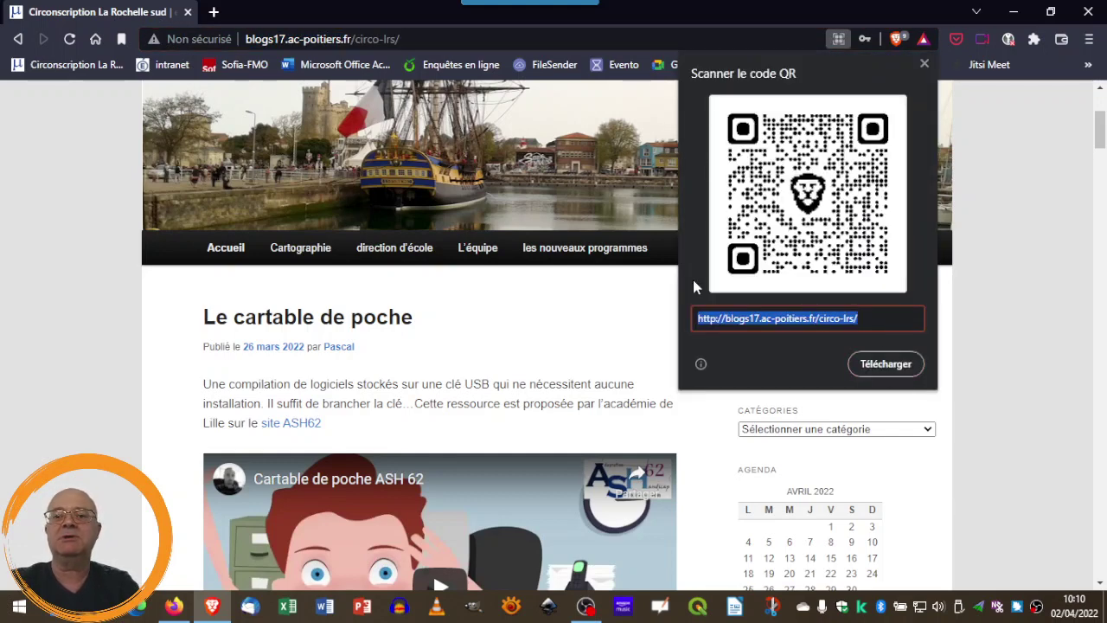
{"action": "left_click", "coordinate": [906, 370]}
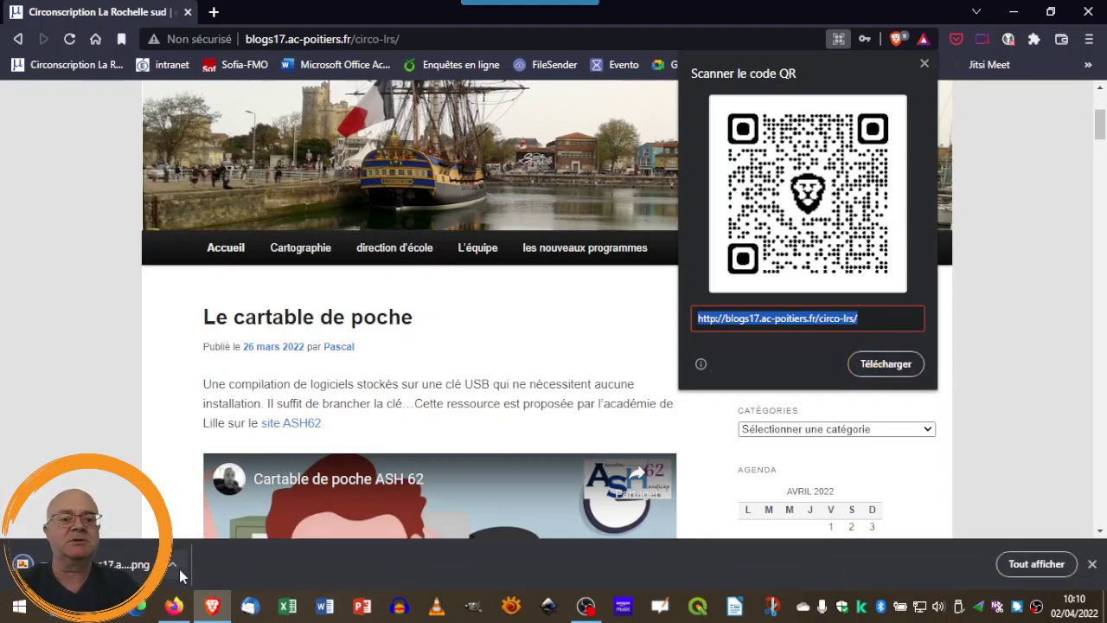
Copy the downloaded qrcode_blogs17.ac-poitiers.fr (2).png from its folder and paste it into a blank LibreOffice Writer document.
{"action": "left_click", "coordinate": [173, 568]}
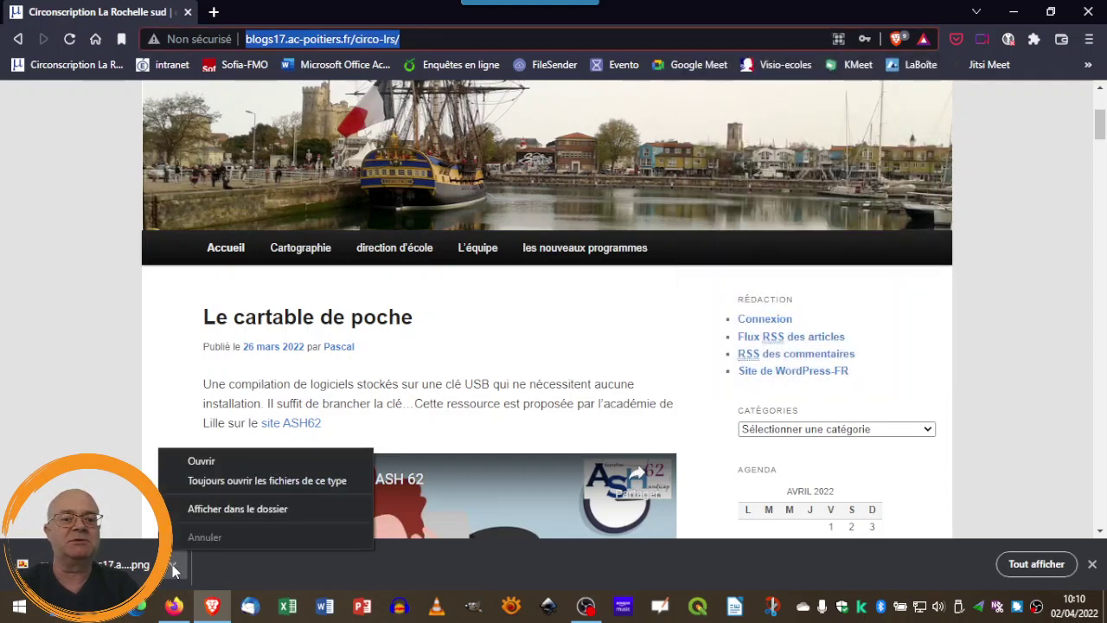
{"action": "left_click", "coordinate": [259, 511]}
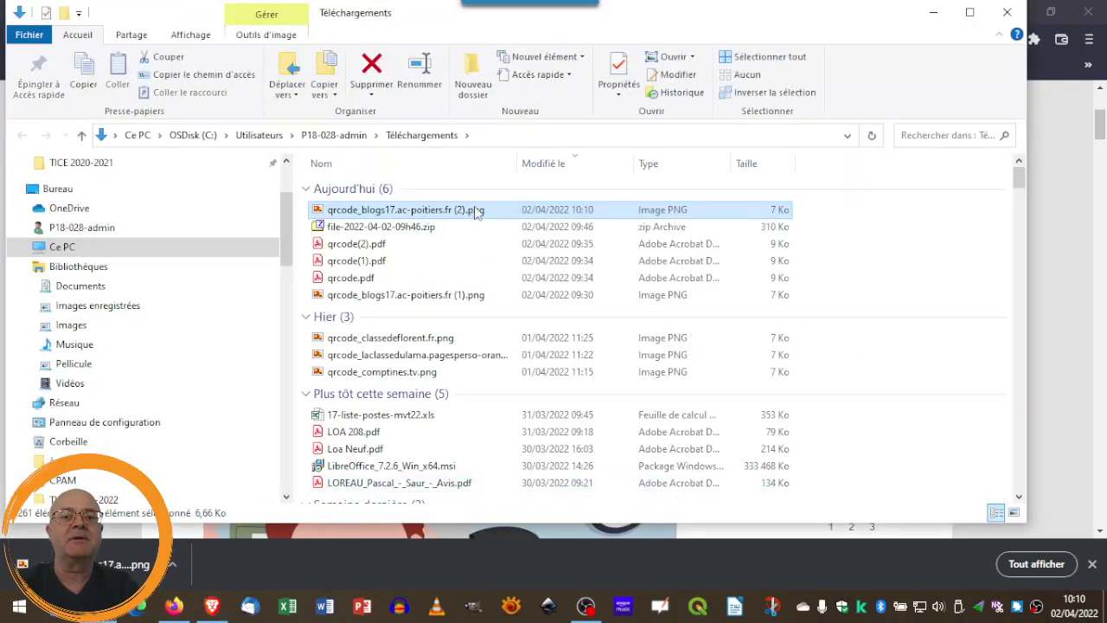
{"action": "left_click", "coordinate": [449, 210]}
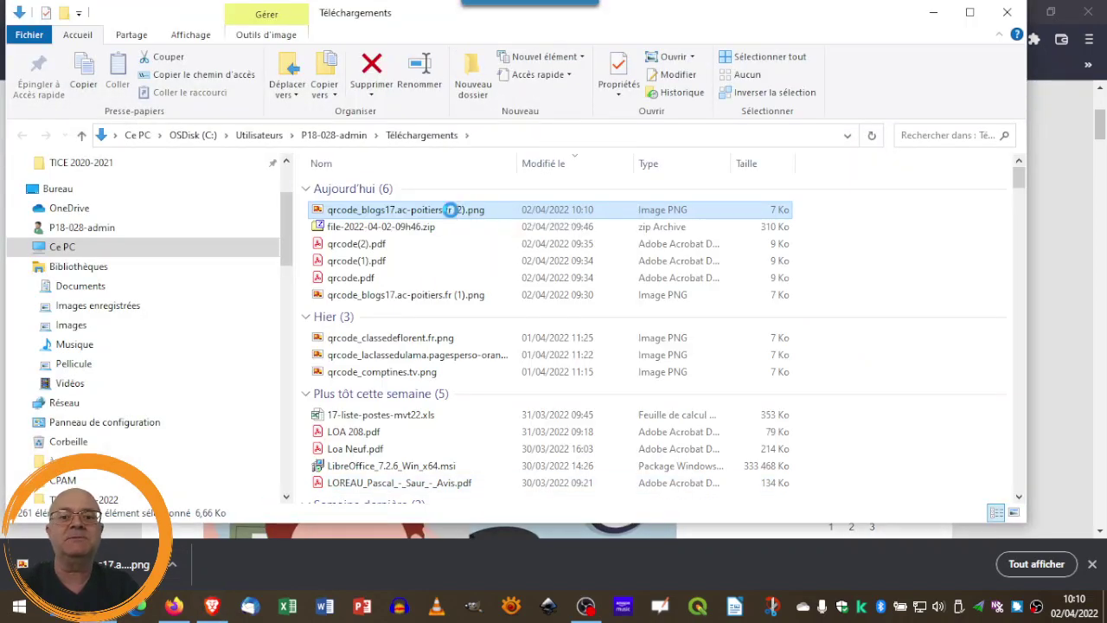
{"action": "right_click", "coordinate": [450, 210]}
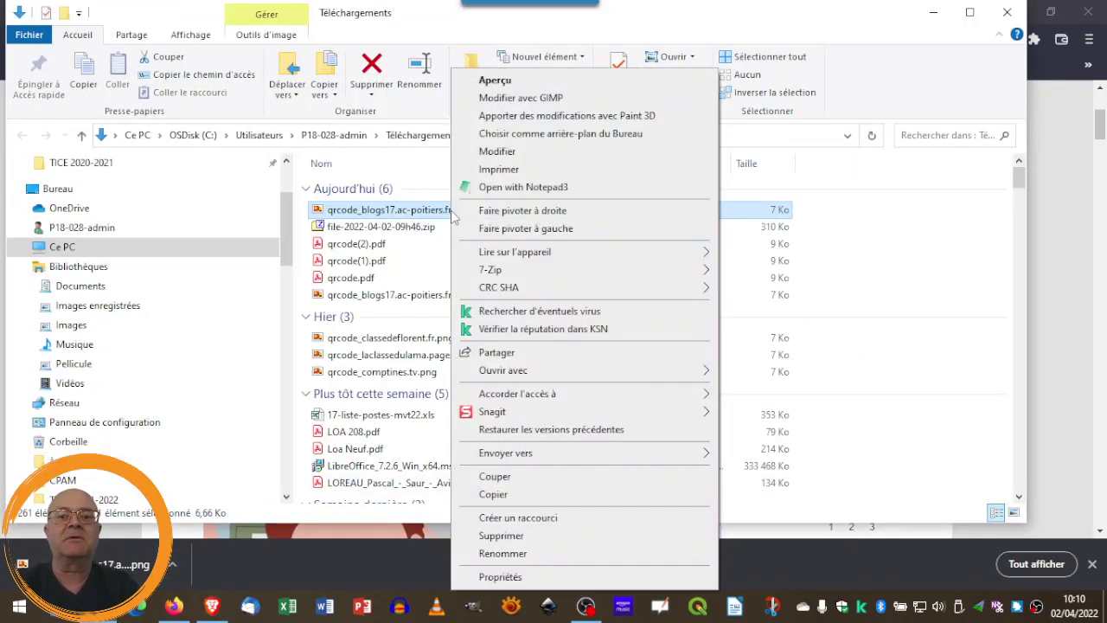
{"action": "left_click", "coordinate": [506, 493]}
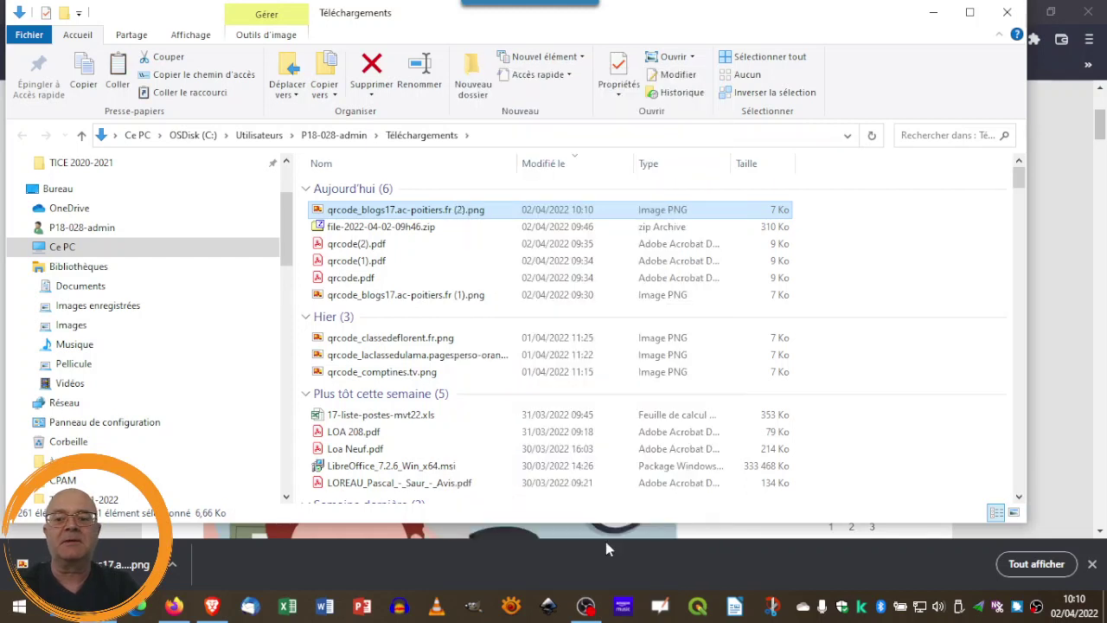
{"action": "left_click", "coordinate": [735, 609]}
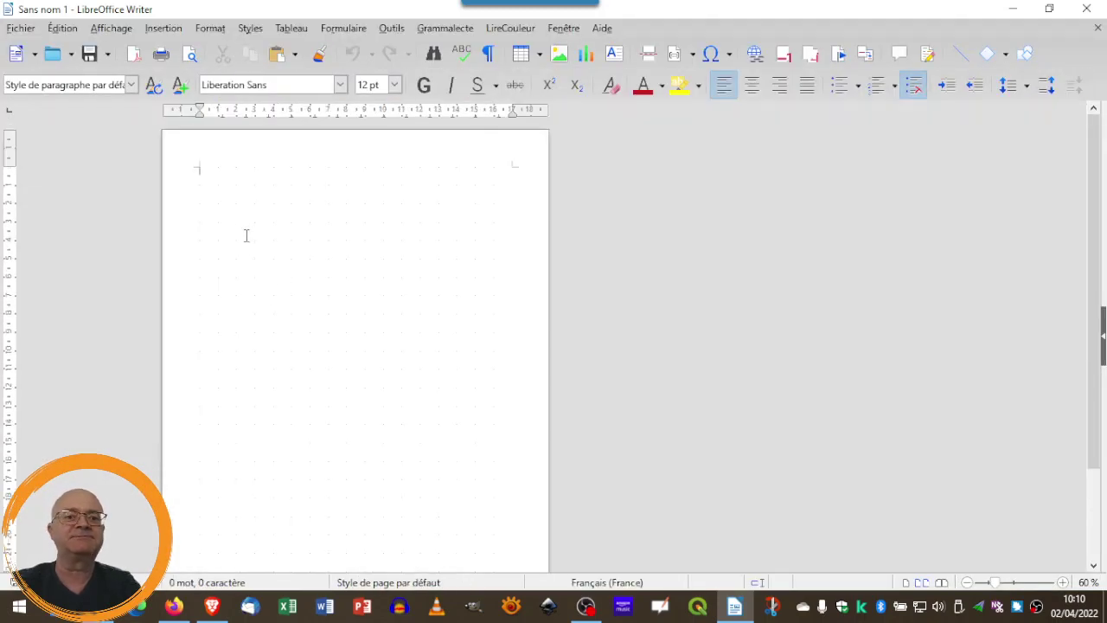
{"action": "key", "text": "ctrl+v"}
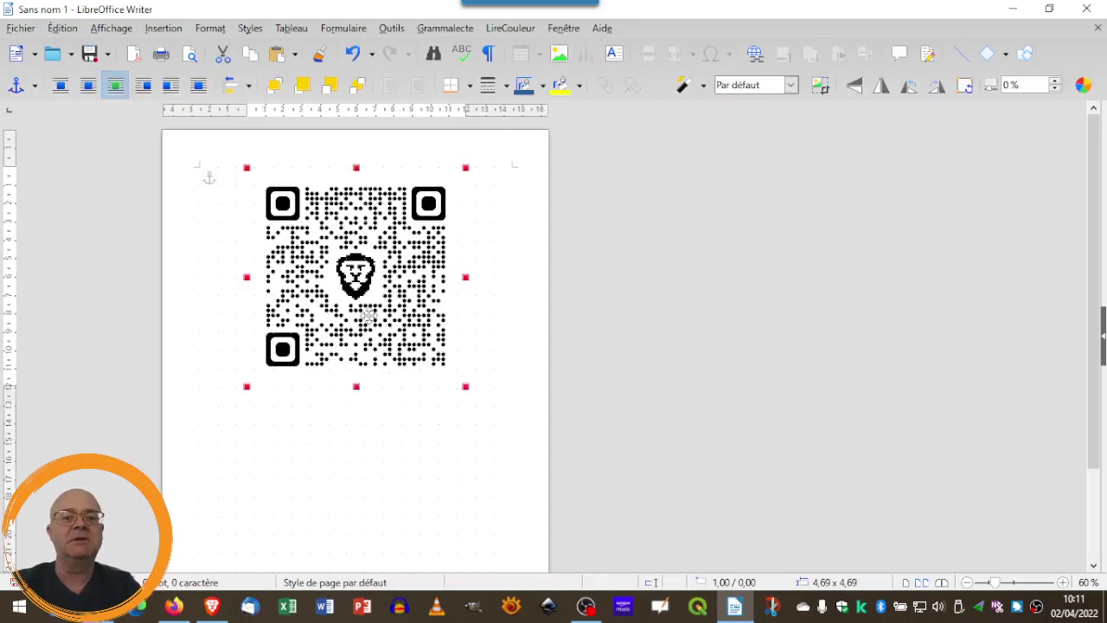
Insert the caption "site à consulter" for the QR code image, with the category set to [Aucun(e)].
{"action": "right_click", "coordinate": [370, 315]}
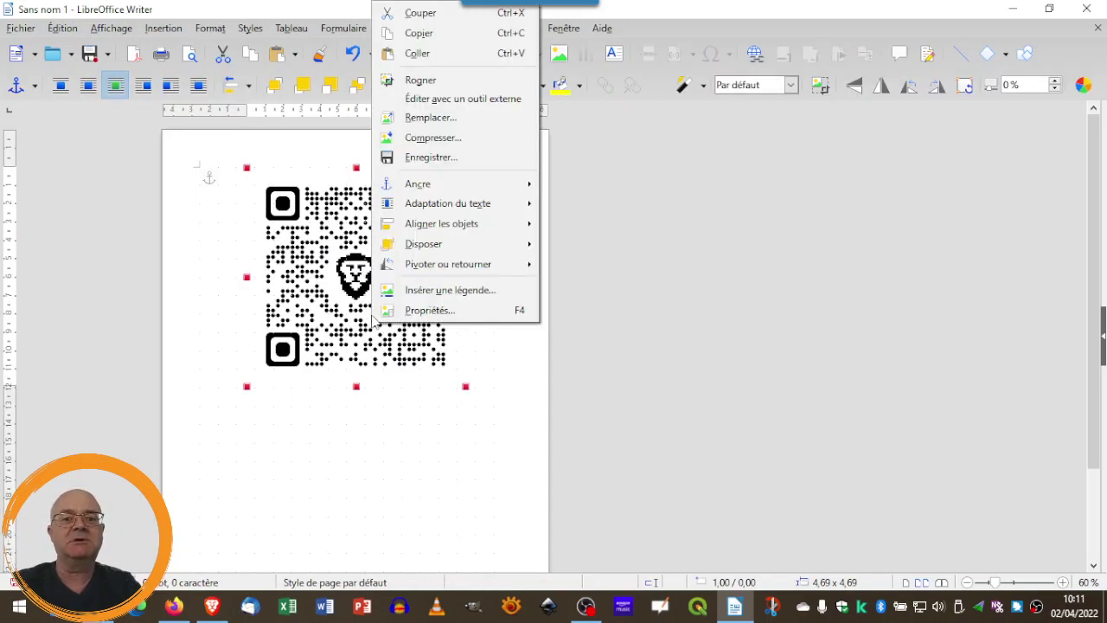
{"action": "left_click", "coordinate": [450, 293]}
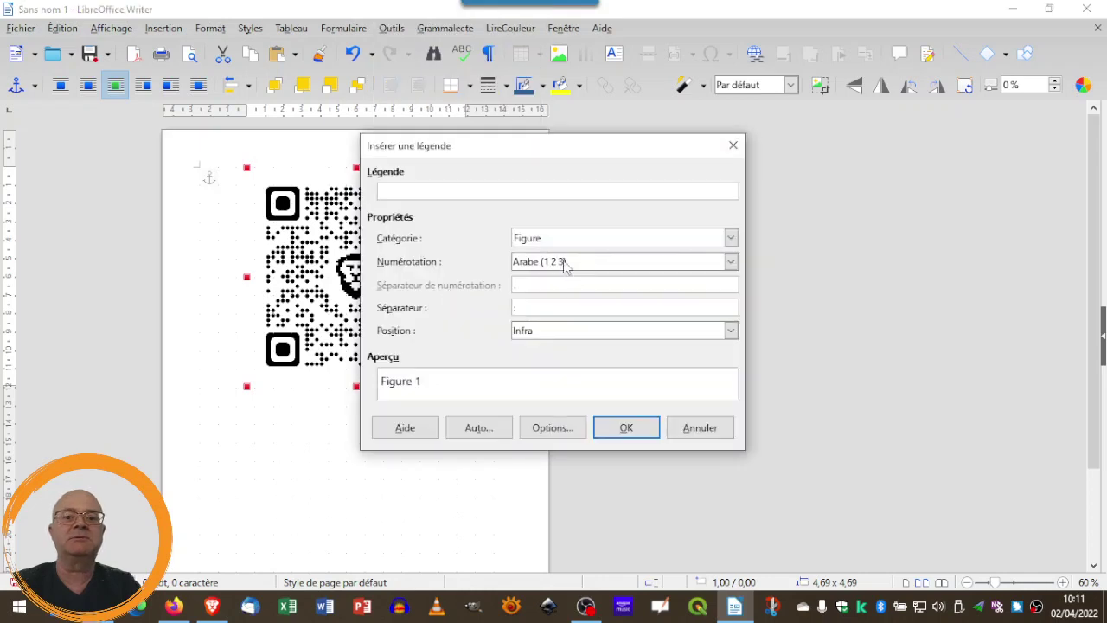
{"action": "left_click", "coordinate": [732, 239]}
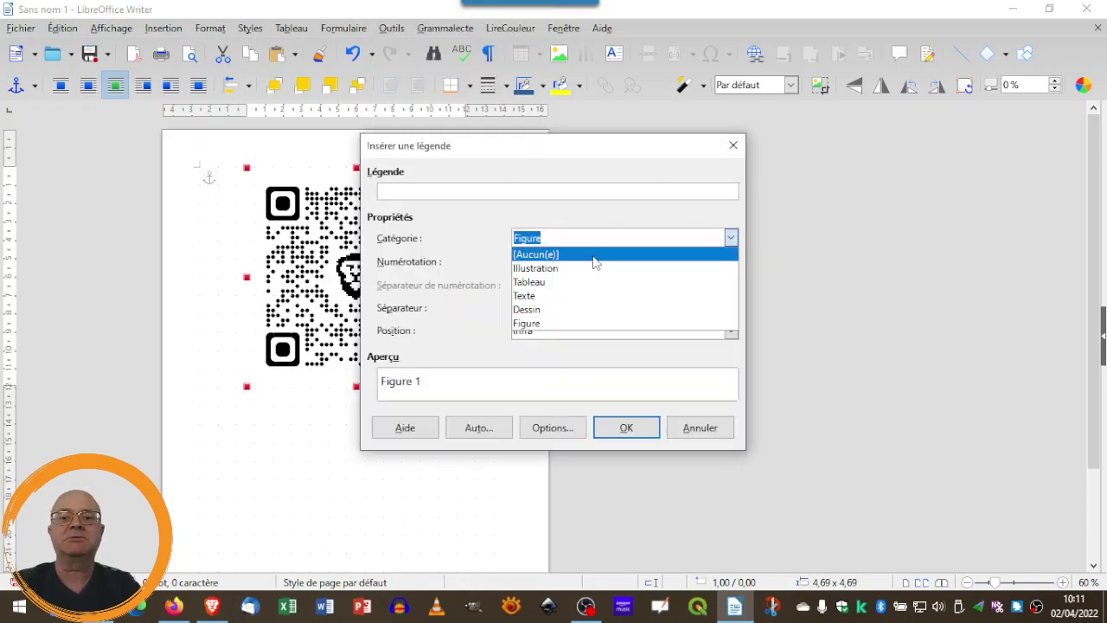
{"action": "left_click", "coordinate": [594, 252]}
{"action": "left_click", "coordinate": [516, 191]}
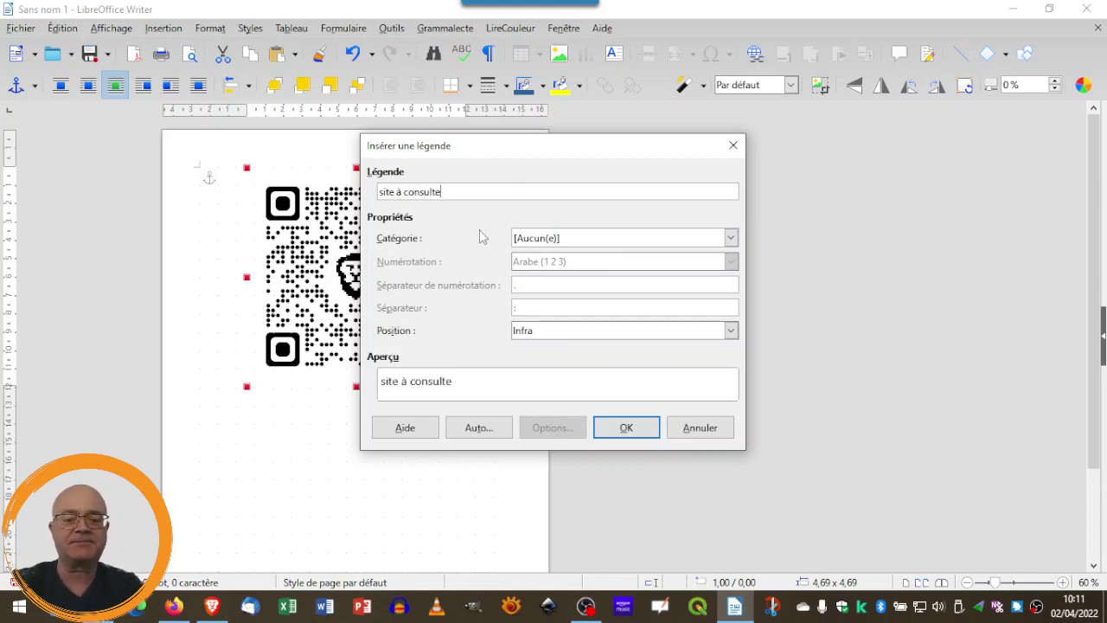
{"action": "left_click", "coordinate": [641, 434]}
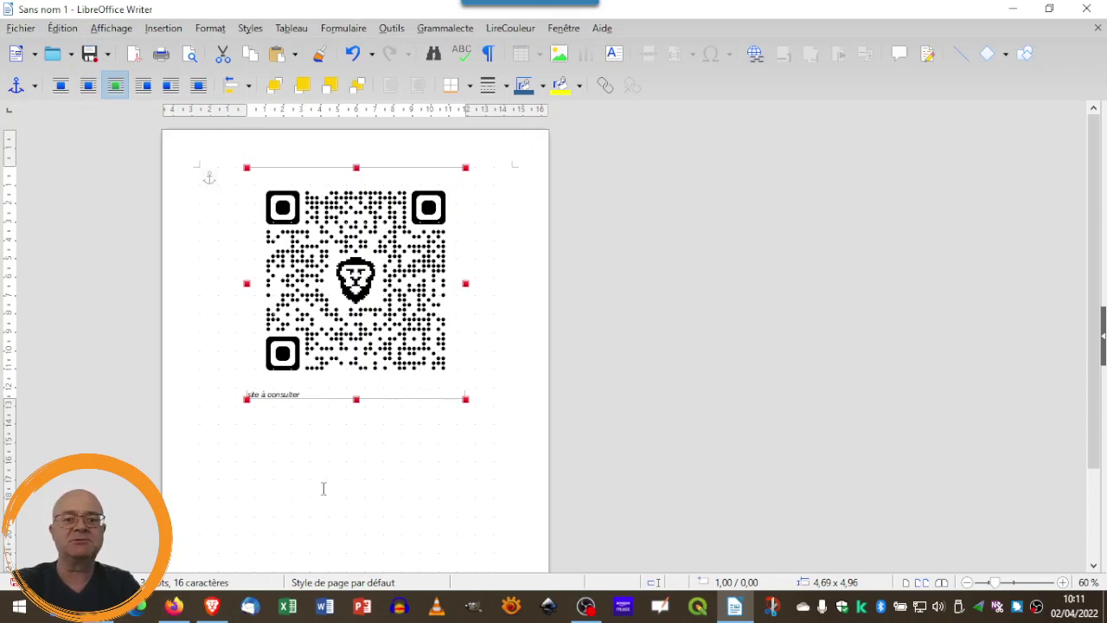
{"action": "left_click", "coordinate": [271, 480]}
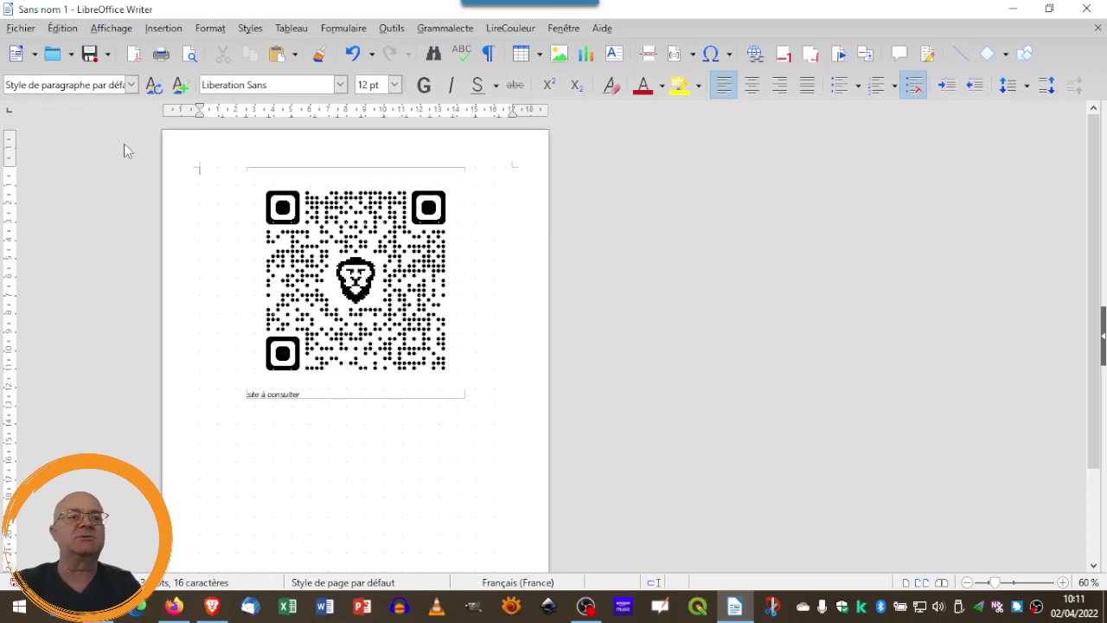
Create a new LibreOffice Draw drawing.
{"action": "left_click", "coordinate": [27, 31]}
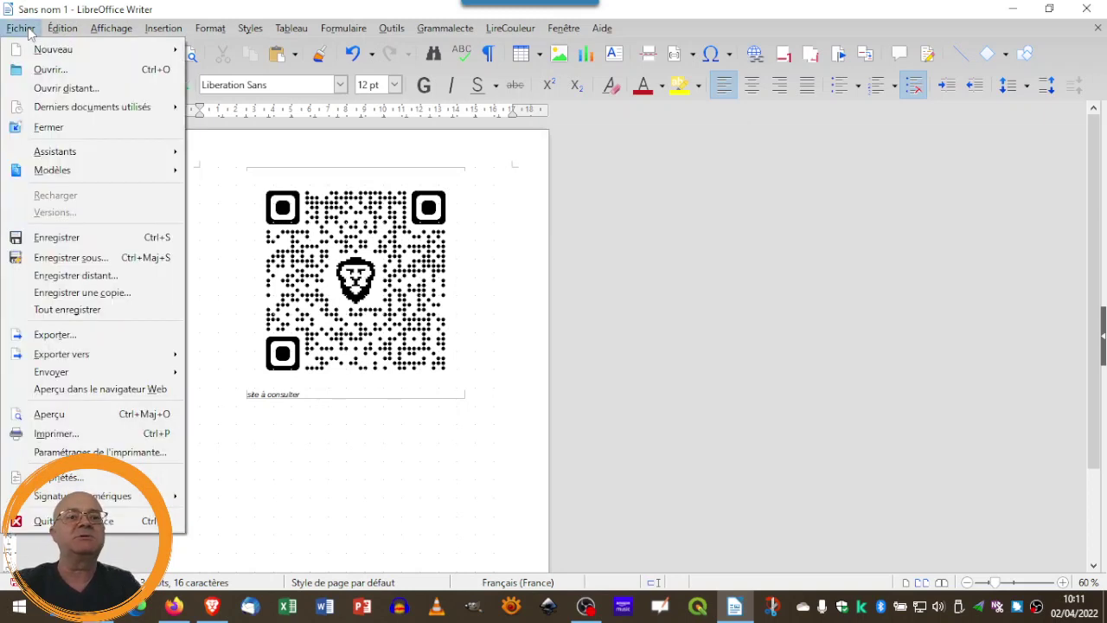
{"action": "mouse_move", "coordinate": [56, 52]}
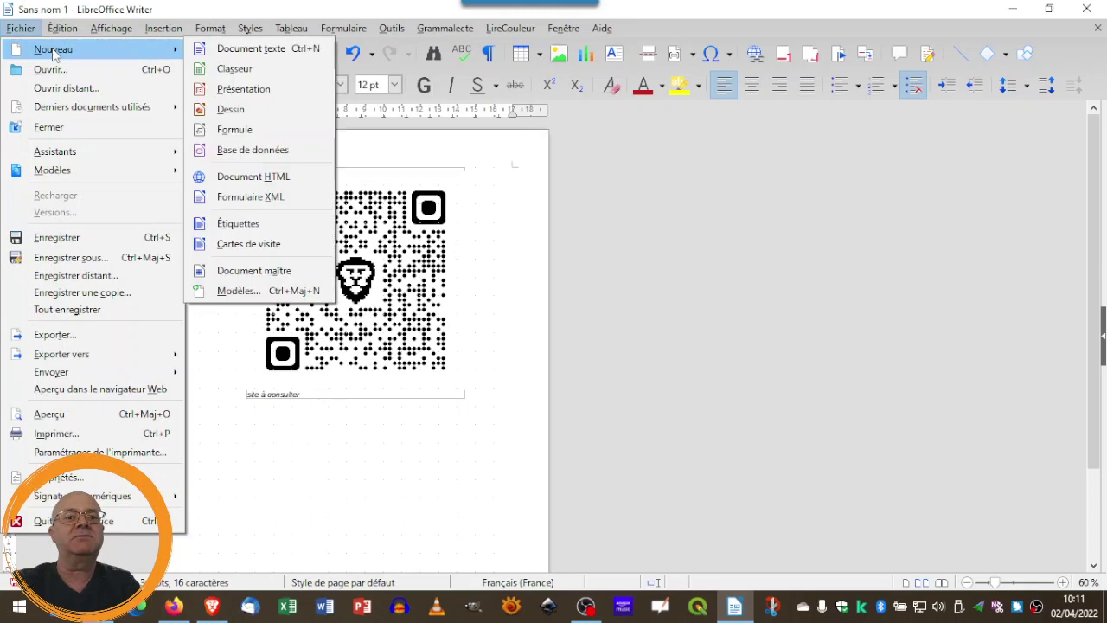
{"action": "left_click", "coordinate": [243, 110]}
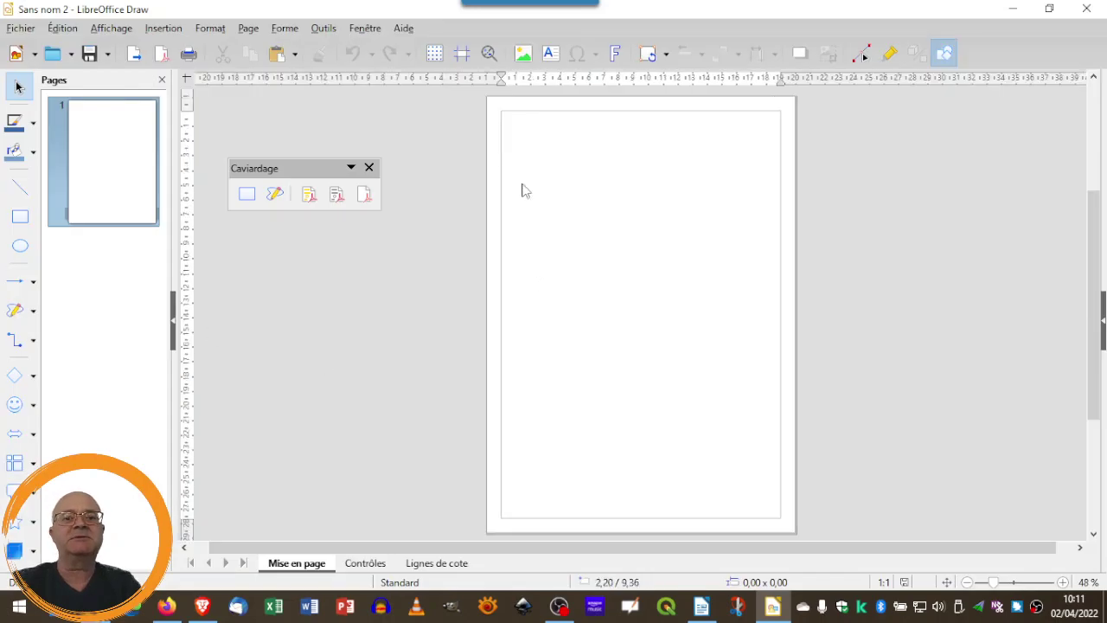
Paste the QR code and fit it into the upper-left corner of the page margins at about 4.5 × 4.5 cm.
{"action": "left_click", "coordinate": [279, 55]}
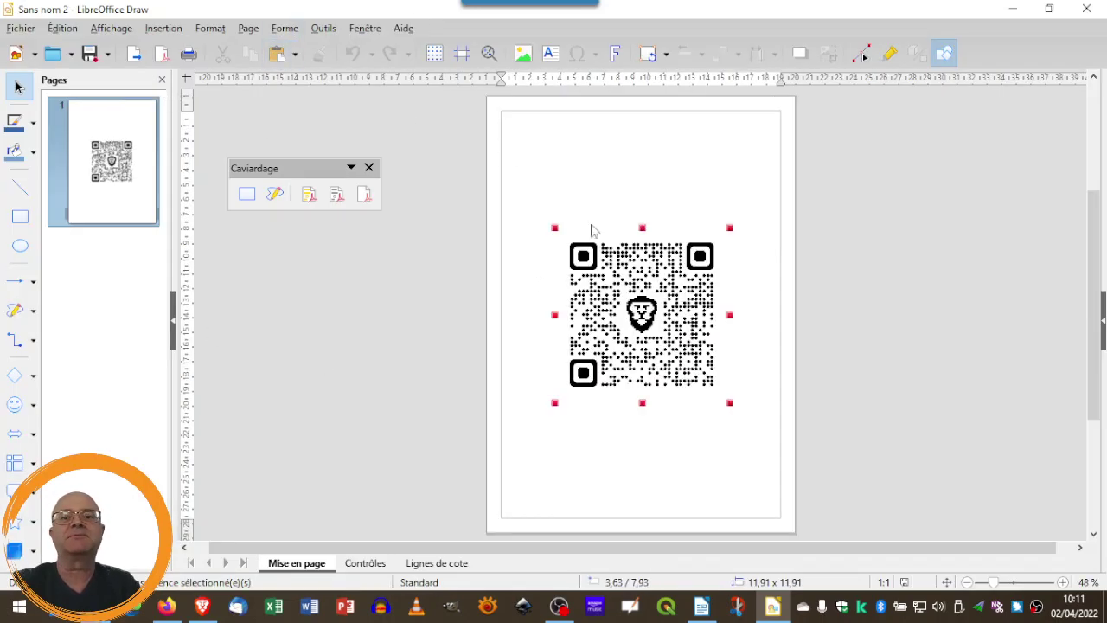
{"action": "left_click_drag", "start_coordinate": [631, 288], "coordinate": [580, 171]}
{"action": "left_click_drag", "start_coordinate": [676, 287], "coordinate": [569, 177]}
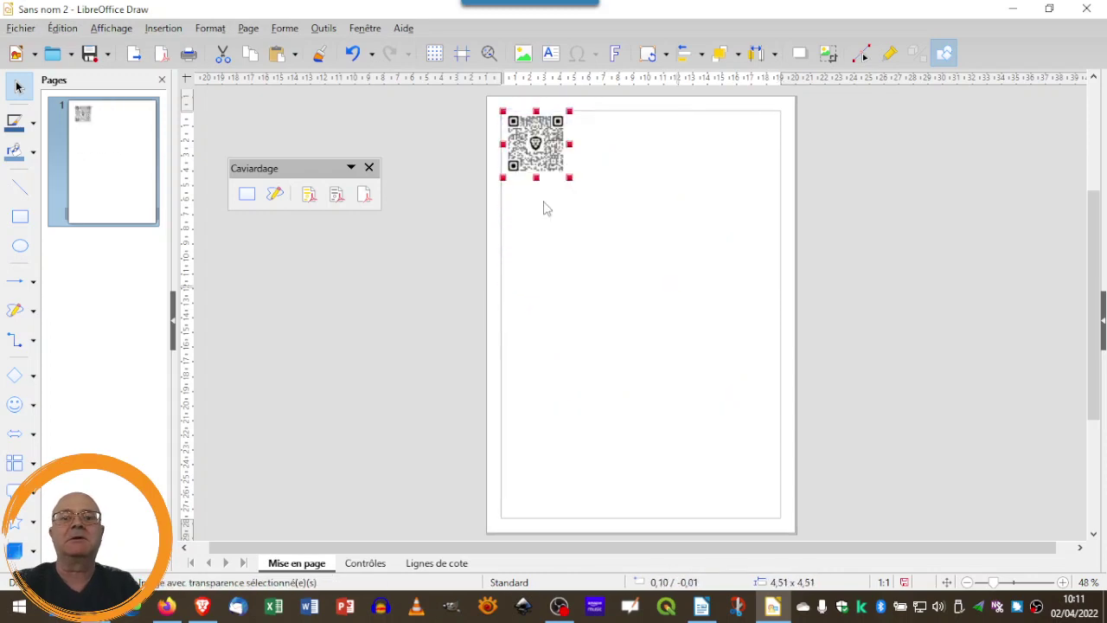
Duplicate the QR code into 5 copies with a vertical offset of 4.50 cm to form a column.
{"action": "left_click", "coordinate": [62, 28]}
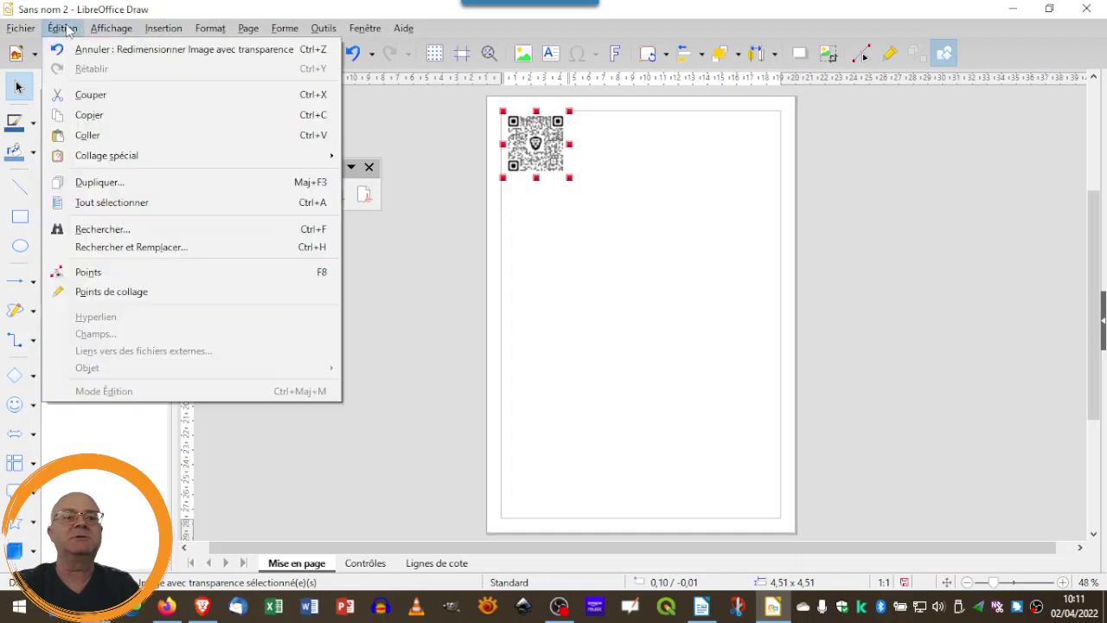
{"action": "left_click", "coordinate": [99, 182]}
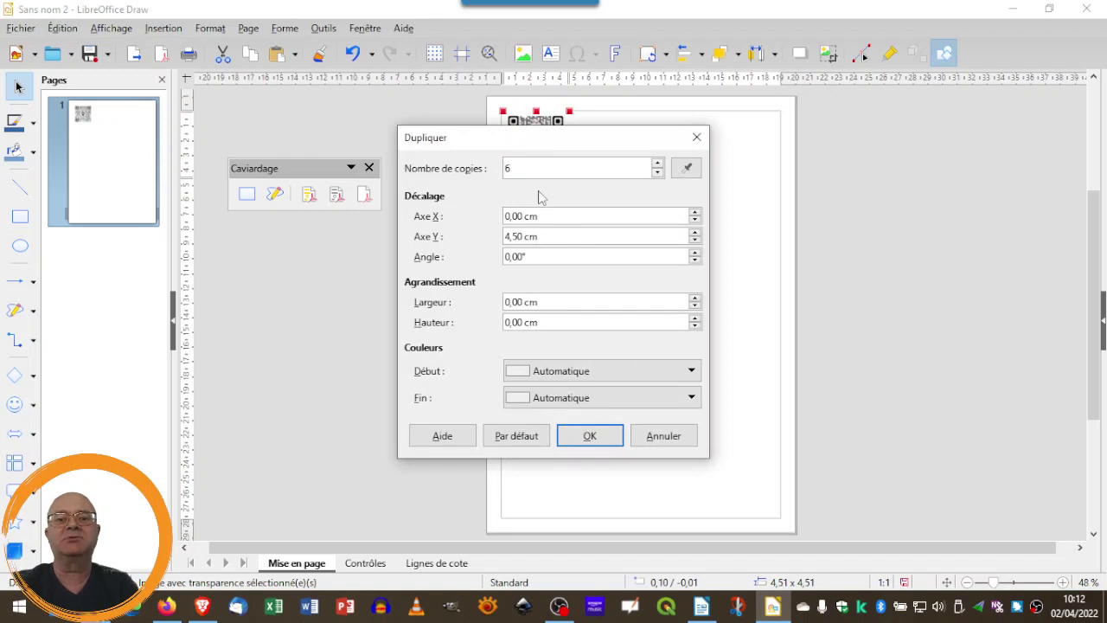
{"action": "left_click", "coordinate": [659, 172]}
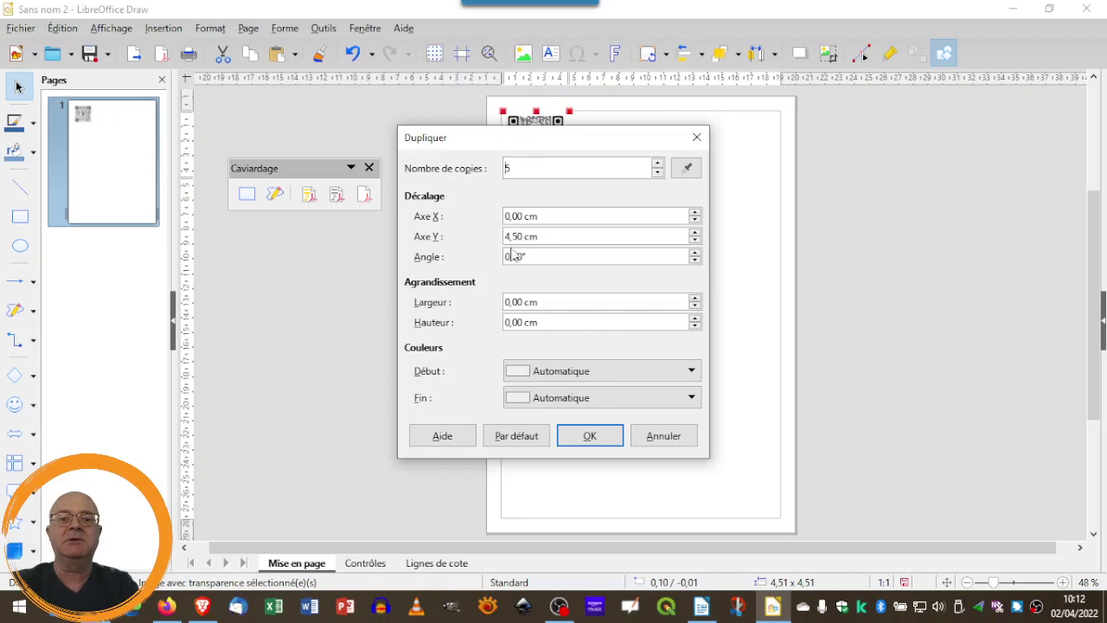
{"action": "left_click", "coordinate": [590, 436]}
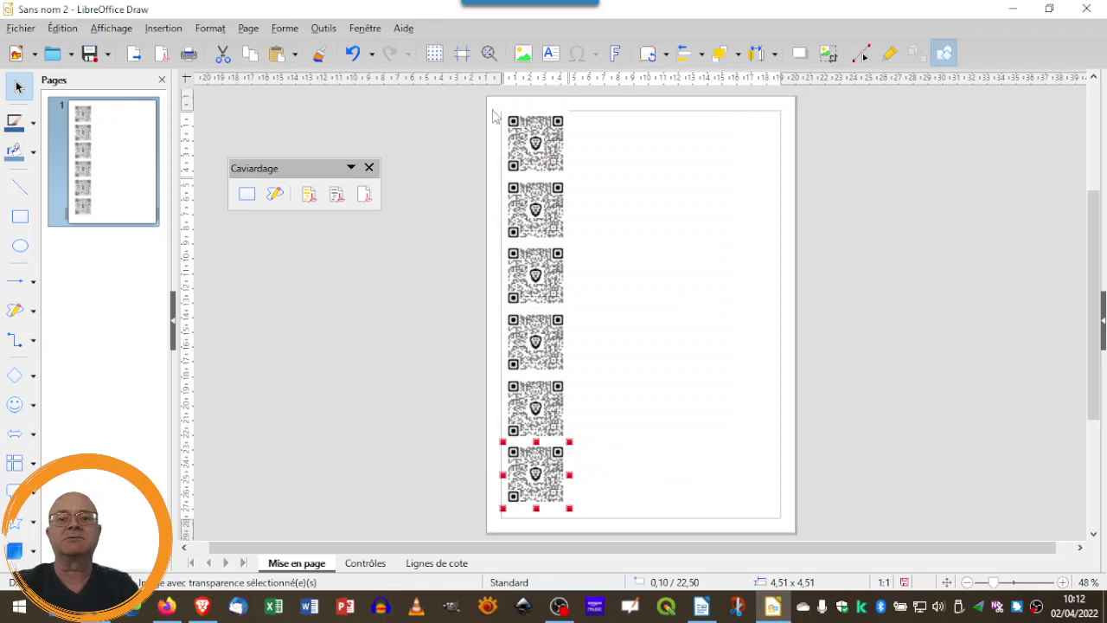
Select the upper five QR codes of the column and duplicate them into 4 copies offset 4.5 cm on the X axis and 0 on the Y axis.
{"action": "left_click_drag", "start_coordinate": [502, 114], "coordinate": [573, 322]}
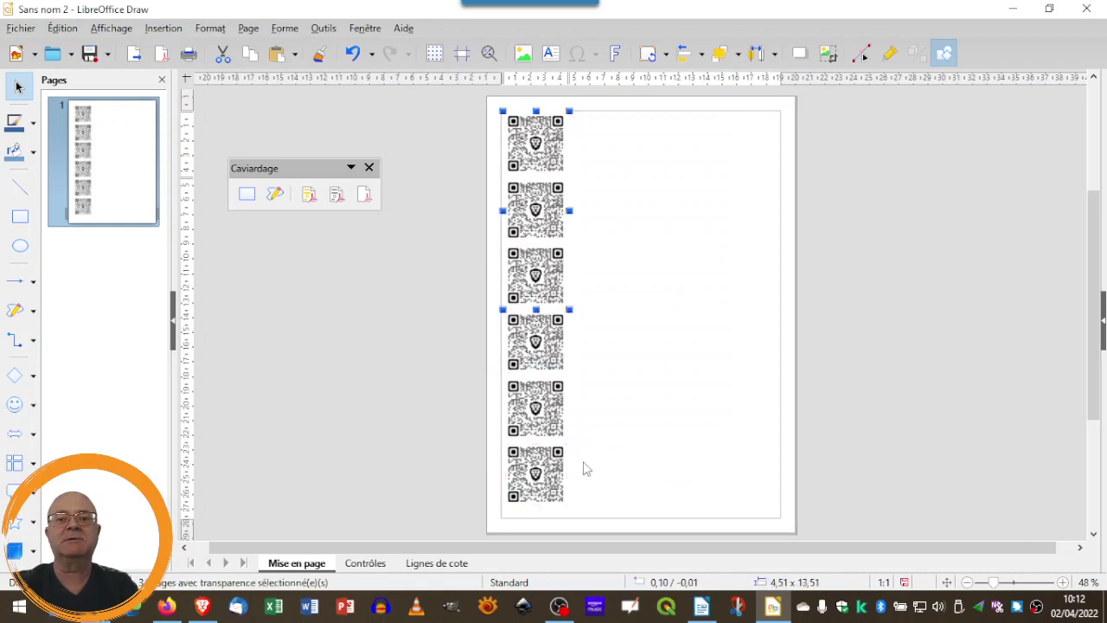
{"action": "left_click", "coordinate": [591, 487]}
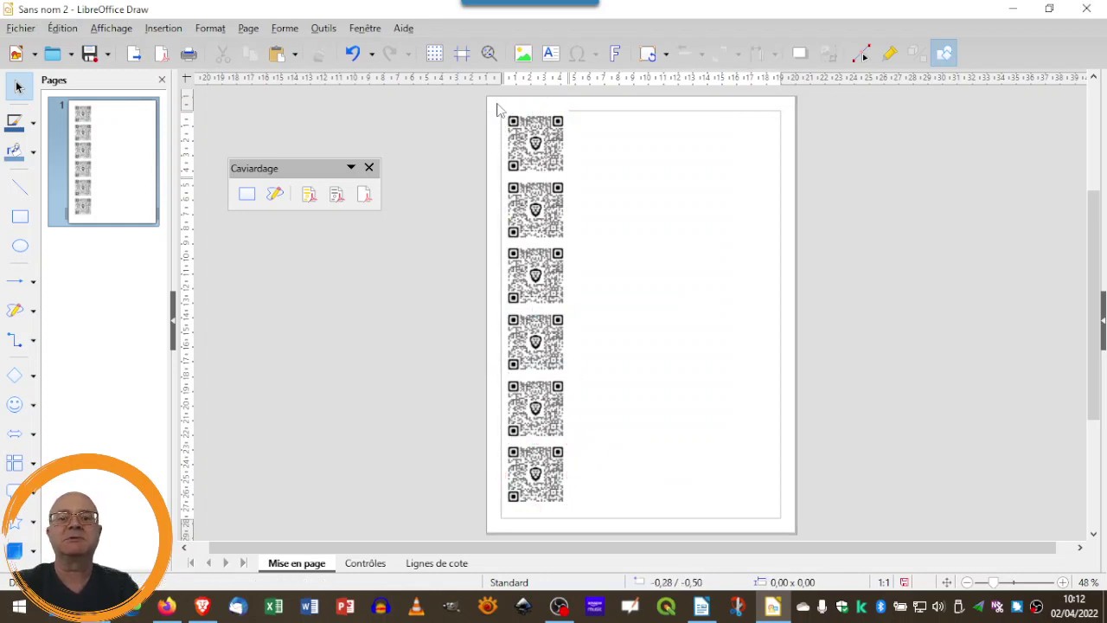
{"action": "left_click_drag", "start_coordinate": [498, 104], "coordinate": [577, 512]}
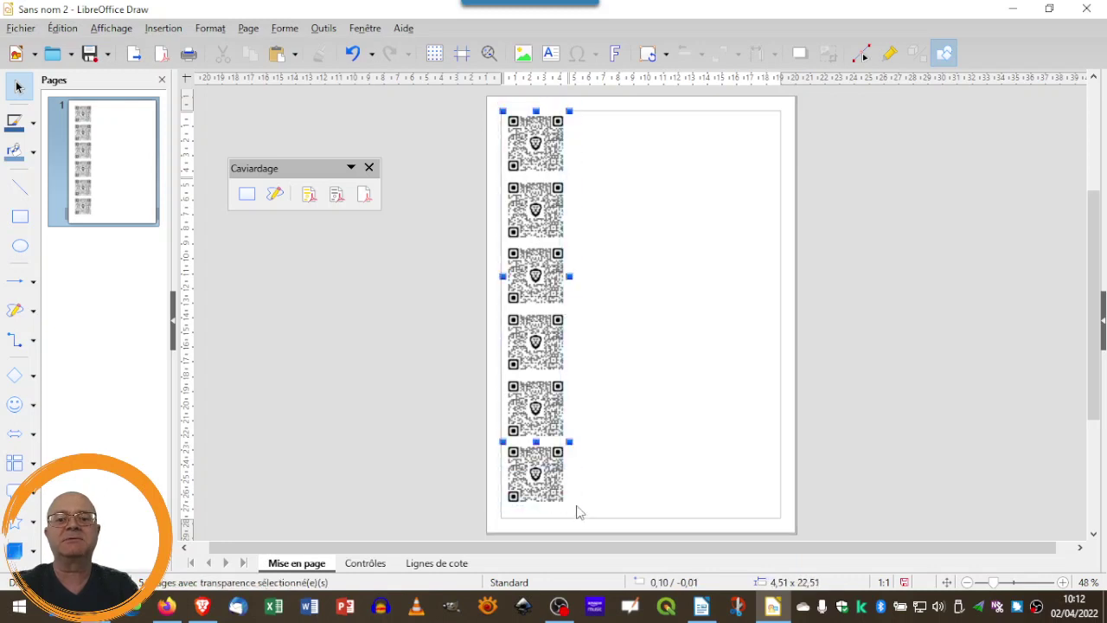
{"action": "left_click", "coordinate": [62, 28]}
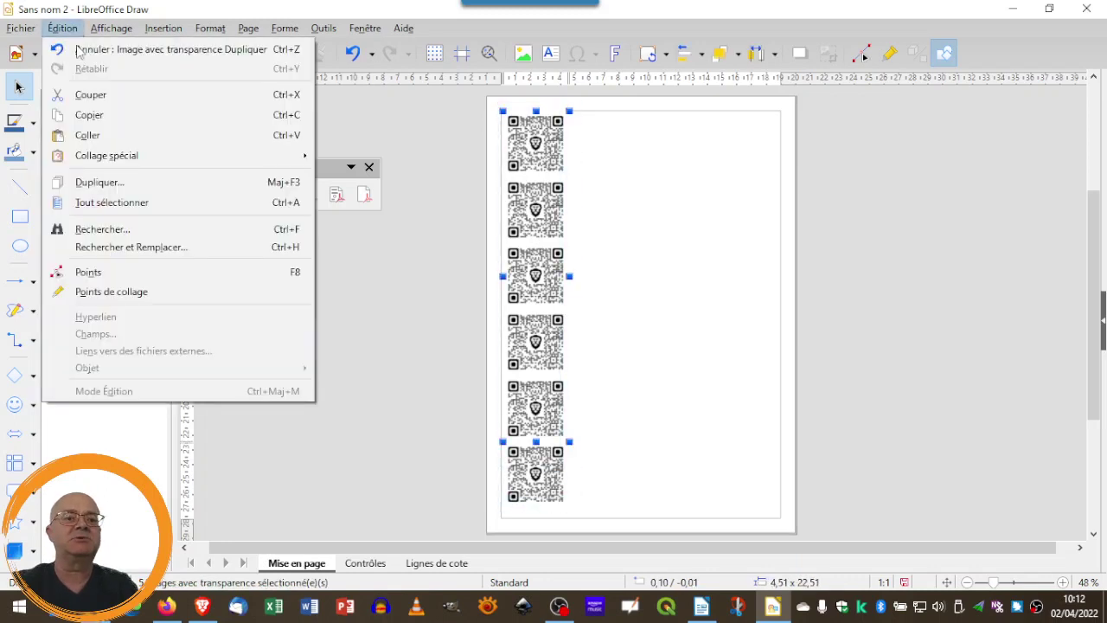
{"action": "left_click", "coordinate": [109, 182]}
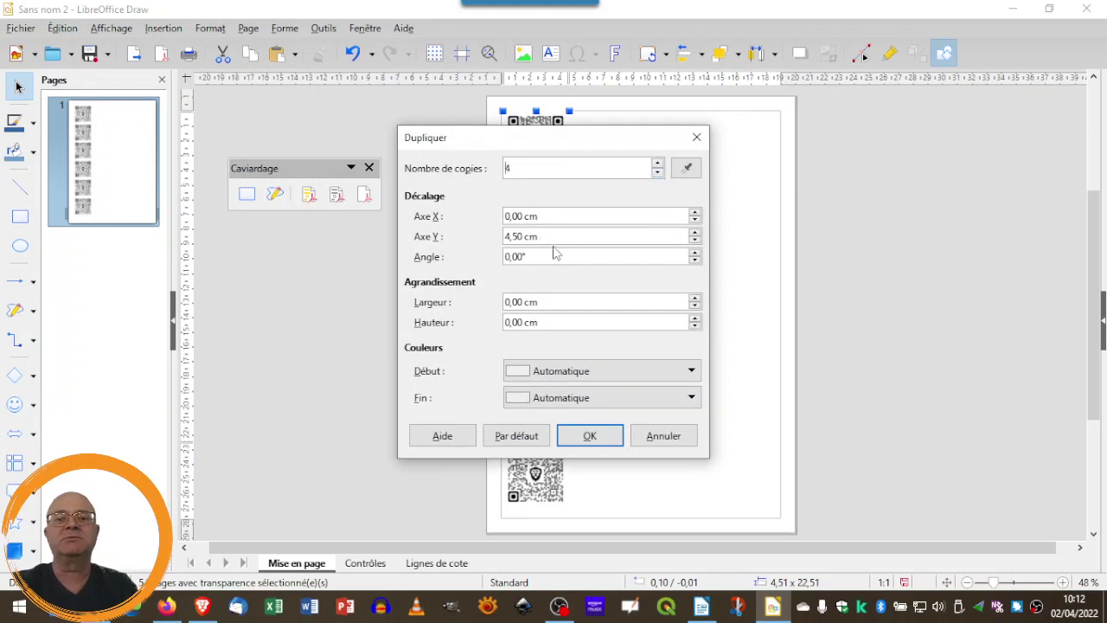
{"action": "left_click_drag", "start_coordinate": [550, 241], "coordinate": [489, 238]}
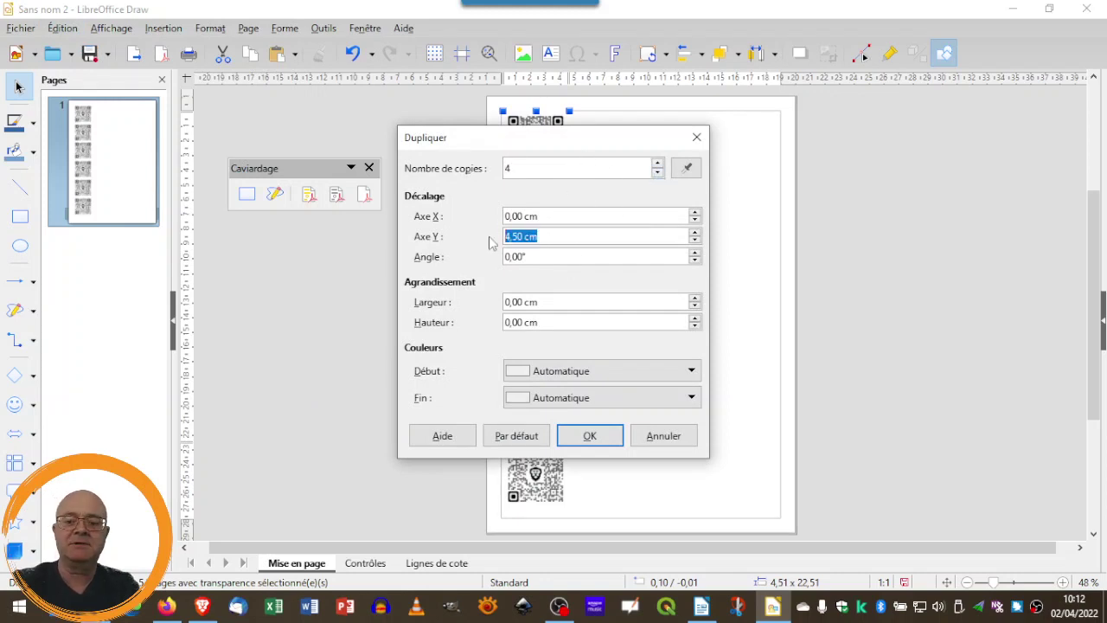
{"action": "type", "text": "0"}
{"action": "left_click_drag", "start_coordinate": [525, 211], "coordinate": [488, 214]}
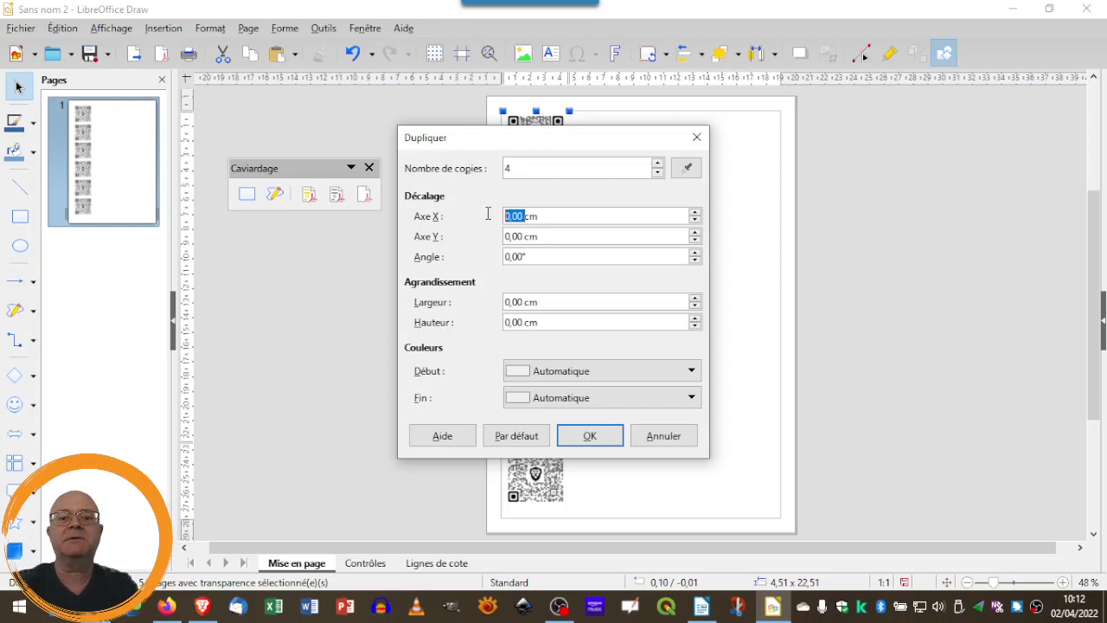
{"action": "type", "text": "4"}
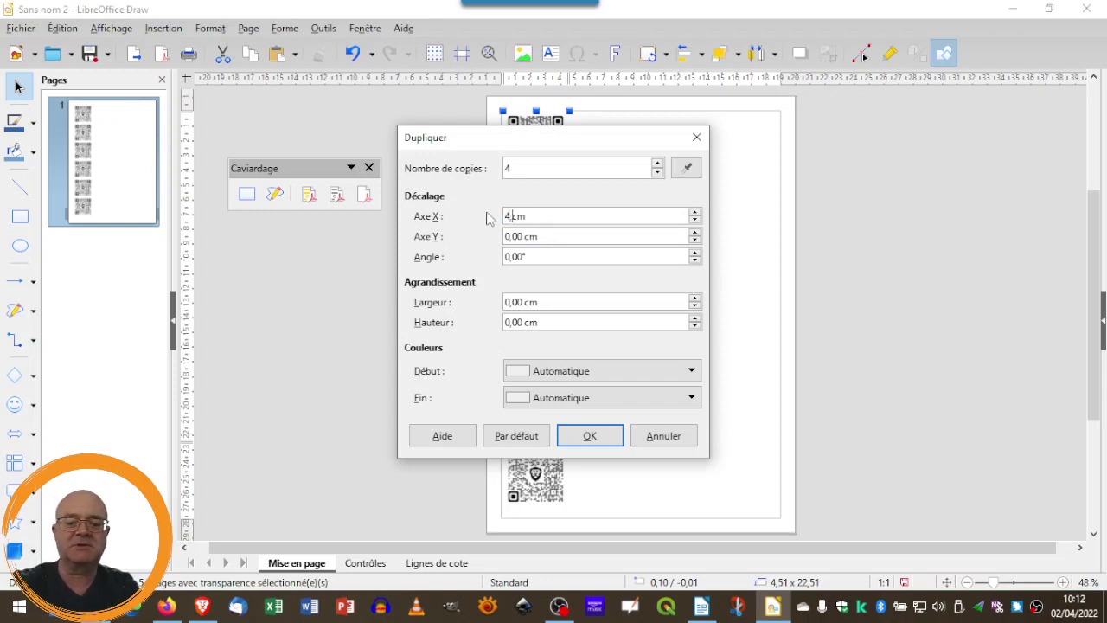
{"action": "left_click", "coordinate": [590, 436]}
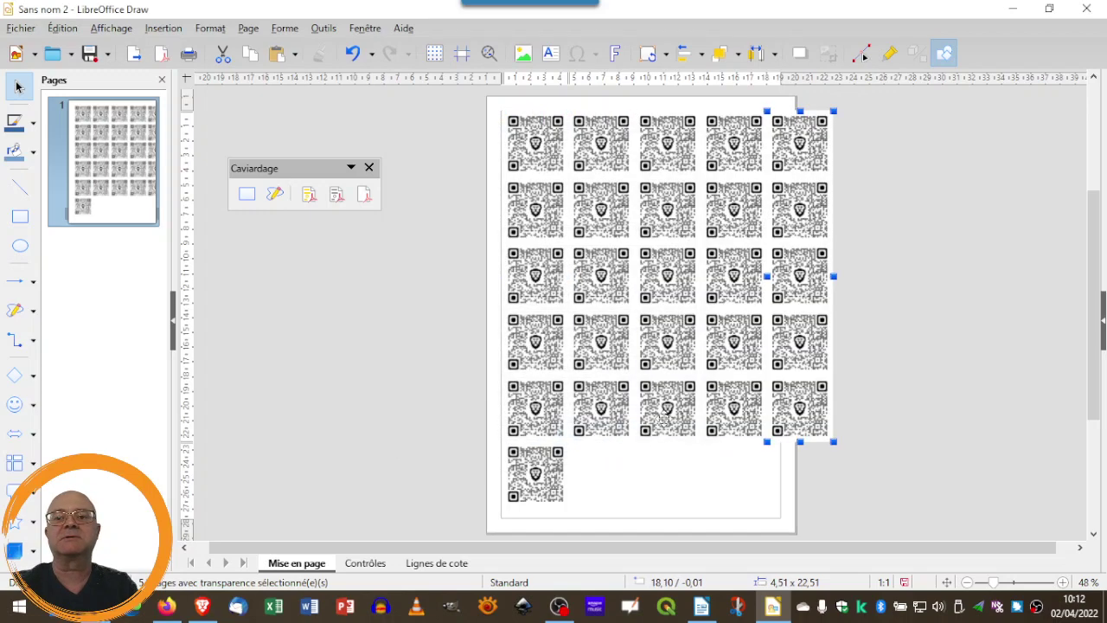
Delete the five QR codes of the last column that extends past the page's right edge.
{"action": "left_click", "coordinate": [648, 488]}
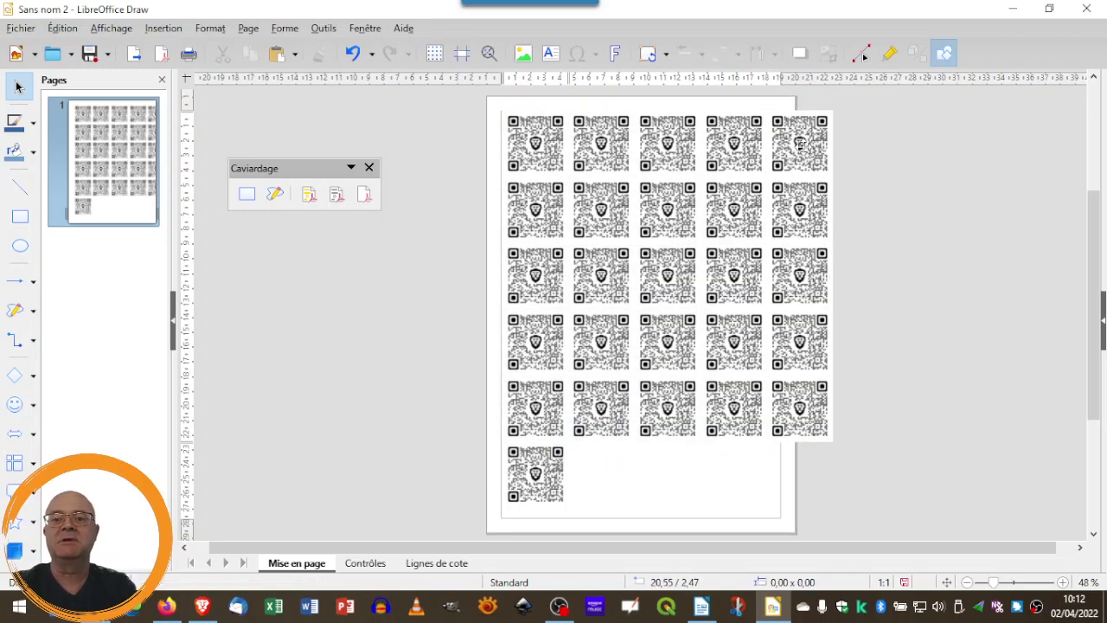
{"action": "left_click", "coordinate": [800, 145]}
{"action": "left_click", "coordinate": [799, 216], "text": "shift"}
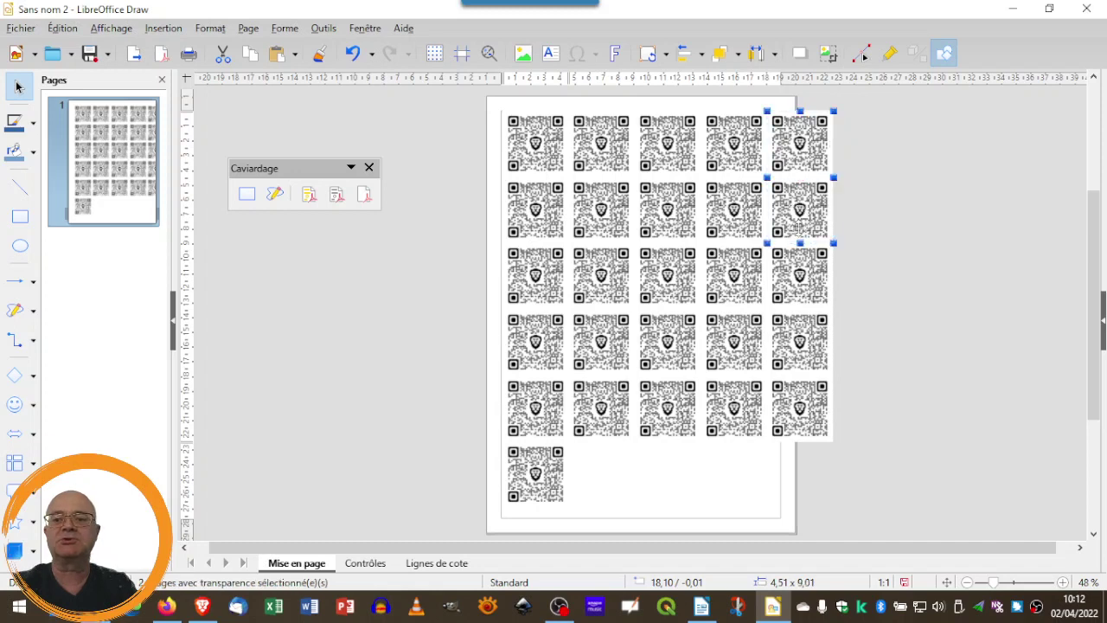
{"action": "left_click", "coordinate": [797, 276], "text": "shift"}
{"action": "left_click", "coordinate": [810, 340], "text": "shift"}
{"action": "left_click", "coordinate": [809, 402], "text": "shift"}
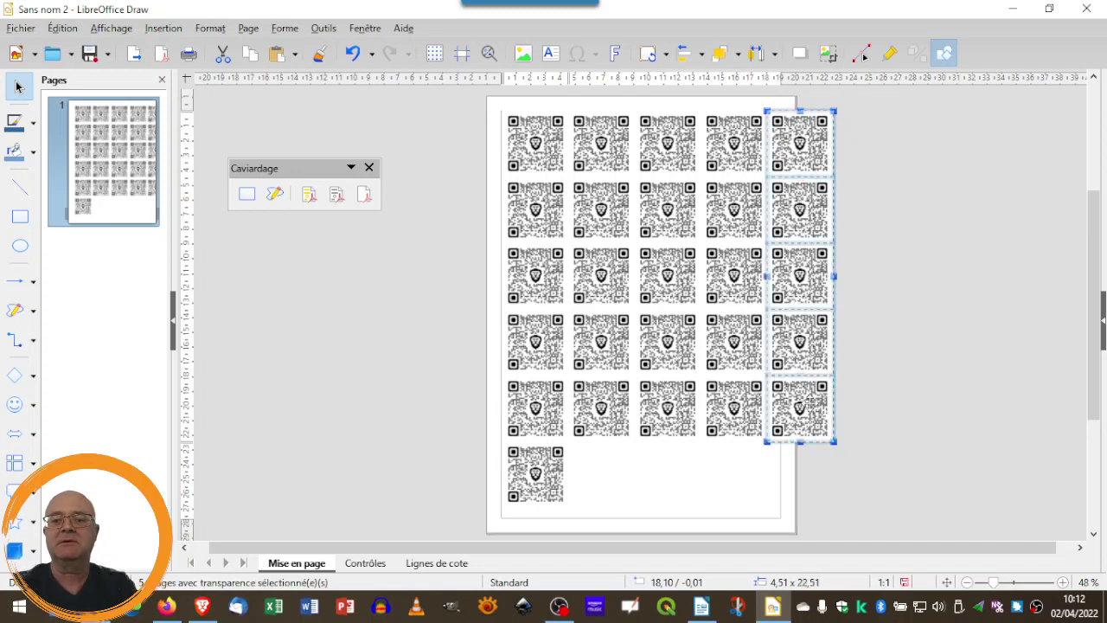
{"action": "key", "text": "Delete"}
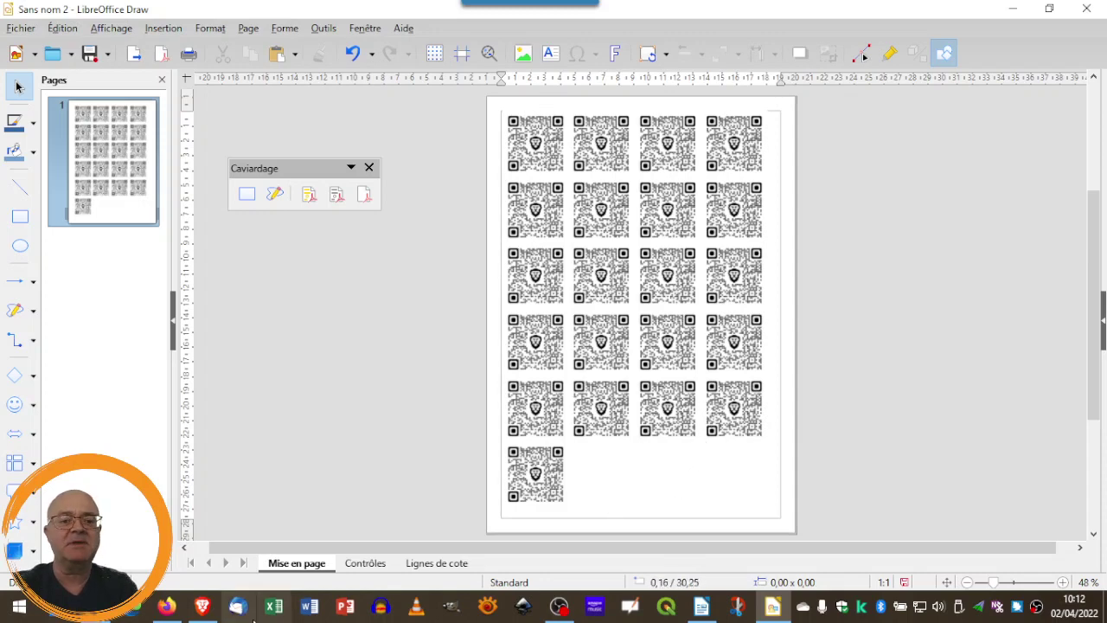
Switch to the Brave browser, search the web for "mitcef qrcode" in a new tab and open the MiCetF QR Code generator.
{"action": "left_click", "coordinate": [237, 606]}
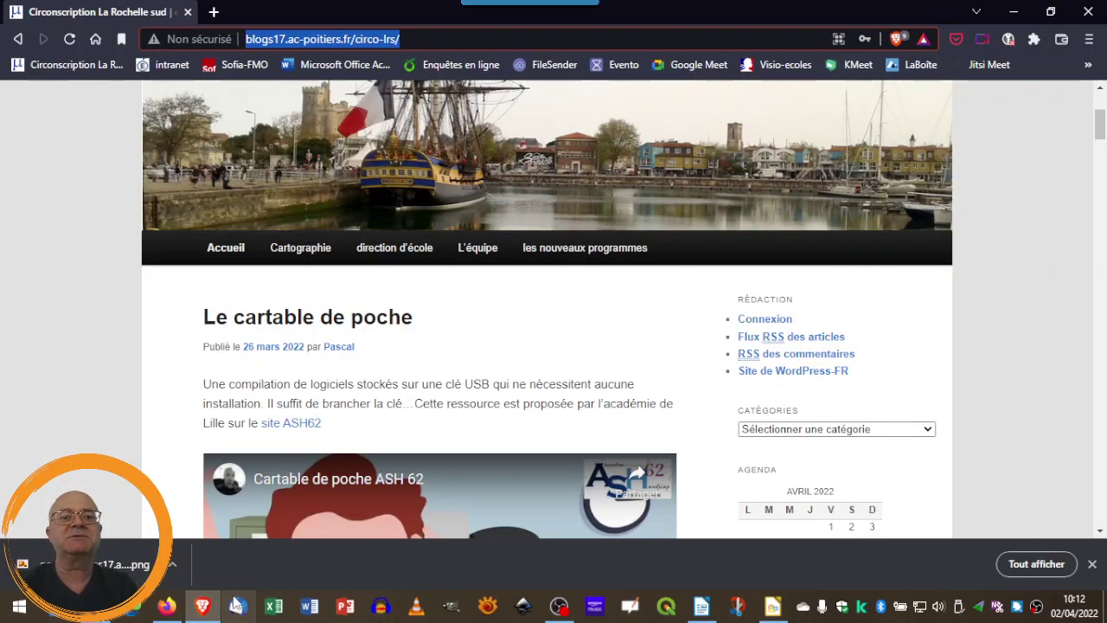
{"action": "left_click", "coordinate": [214, 14]}
{"action": "type", "text": "m"}
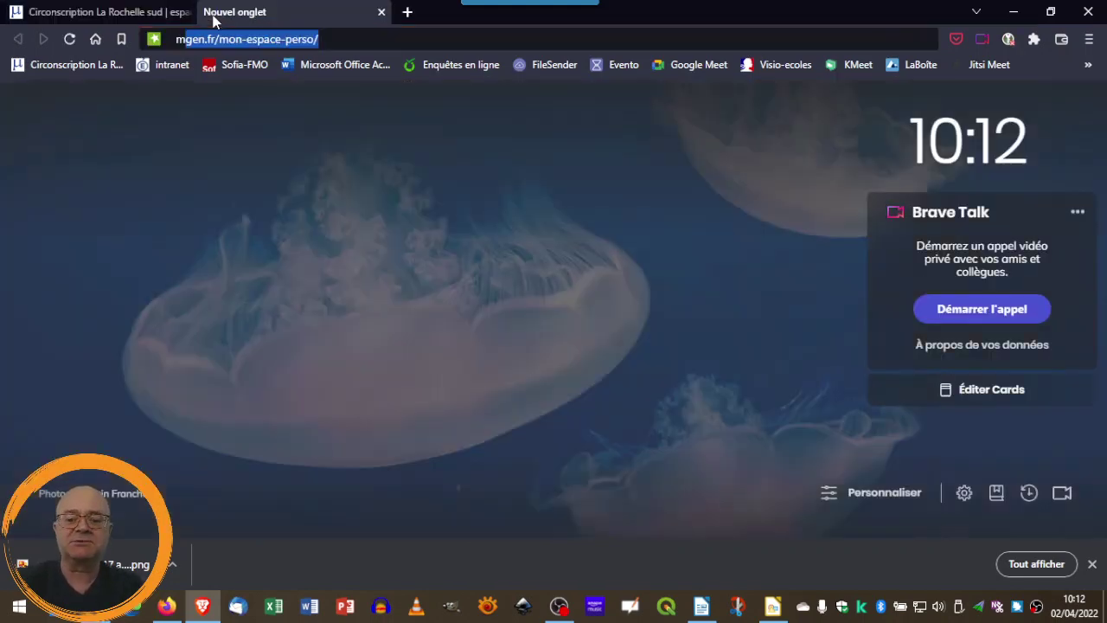
{"action": "type", "text": "itcef"}
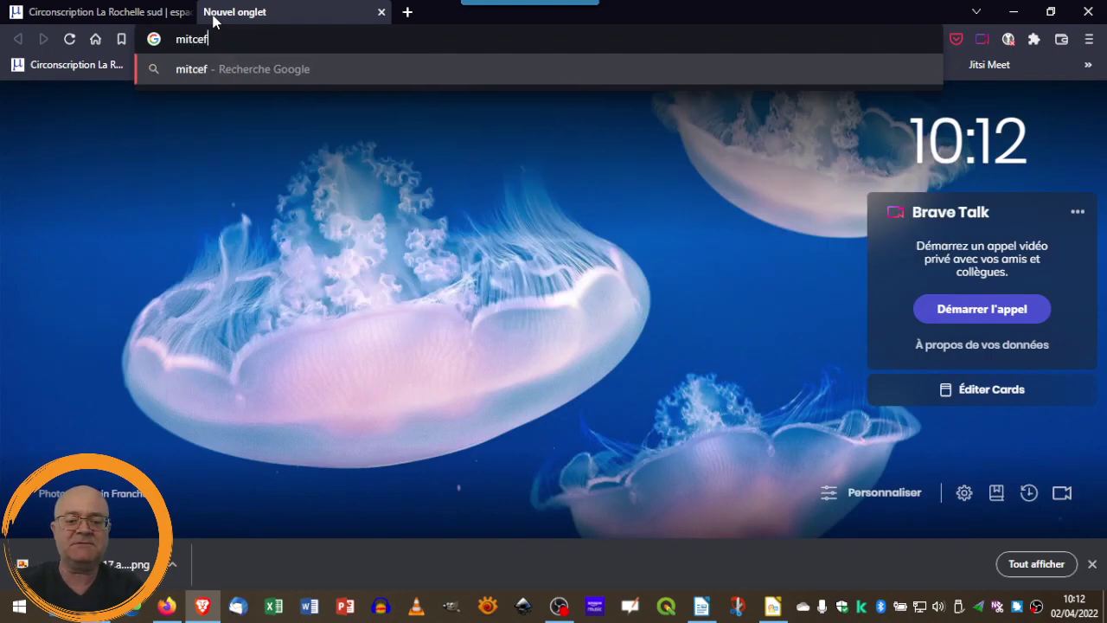
{"action": "type", "text": " qrcode"}
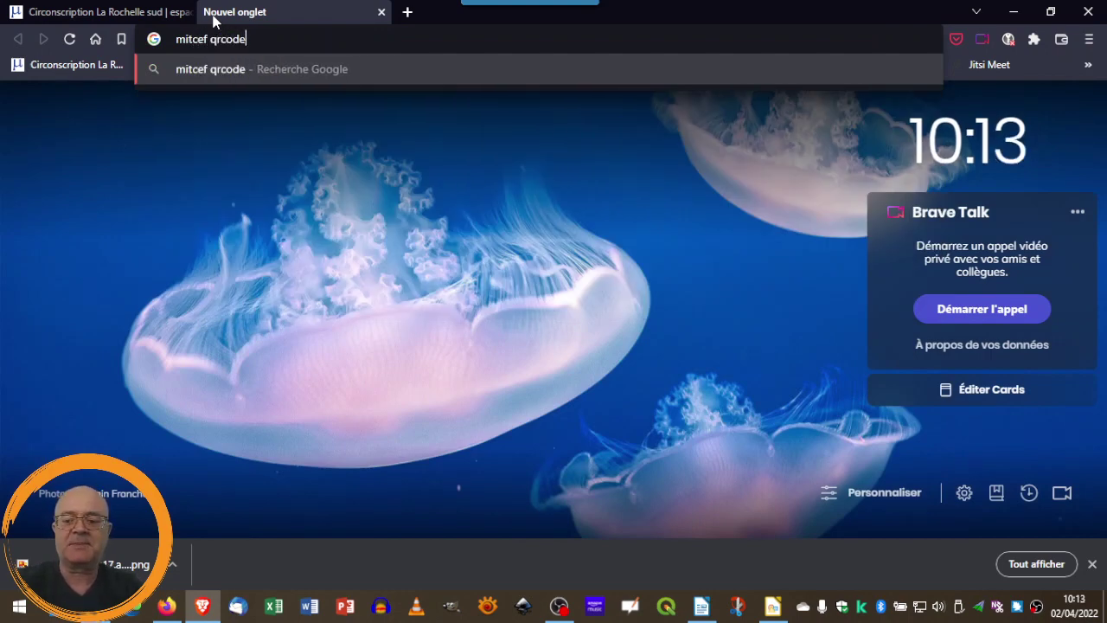
{"action": "key", "text": "Return"}
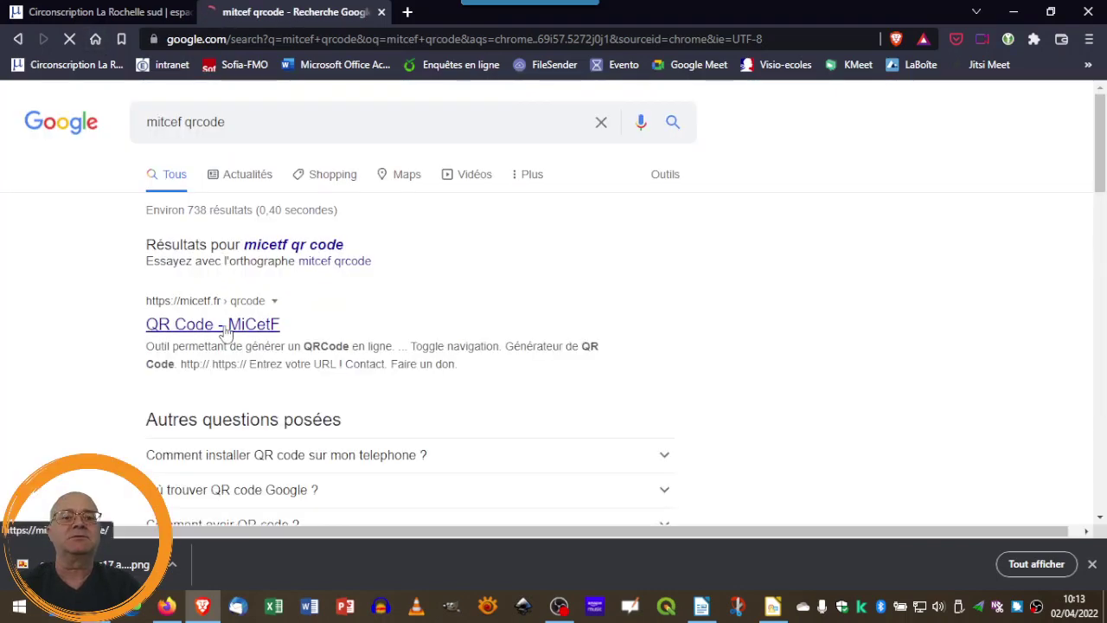
{"action": "left_click", "coordinate": [224, 327]}
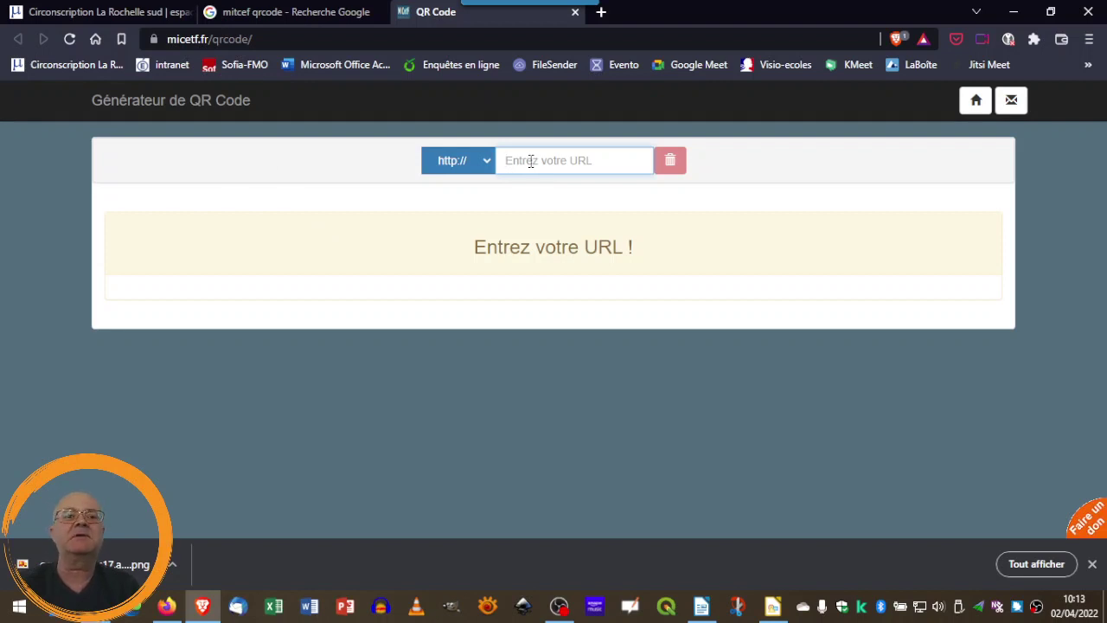
Generate a QR code for the Circonscription La Rochelle sud blog by entering its URL, blogs17.ac-poitiers.fr/circo-lrs/, in the generator.
{"action": "left_click", "coordinate": [95, 12]}
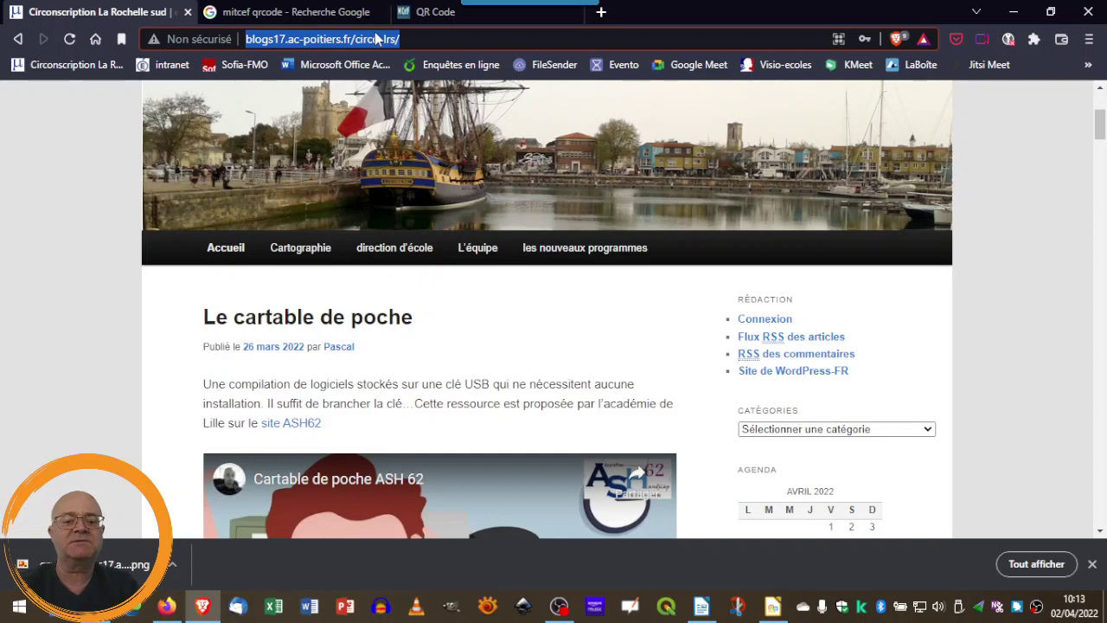
{"action": "left_click", "coordinate": [437, 16]}
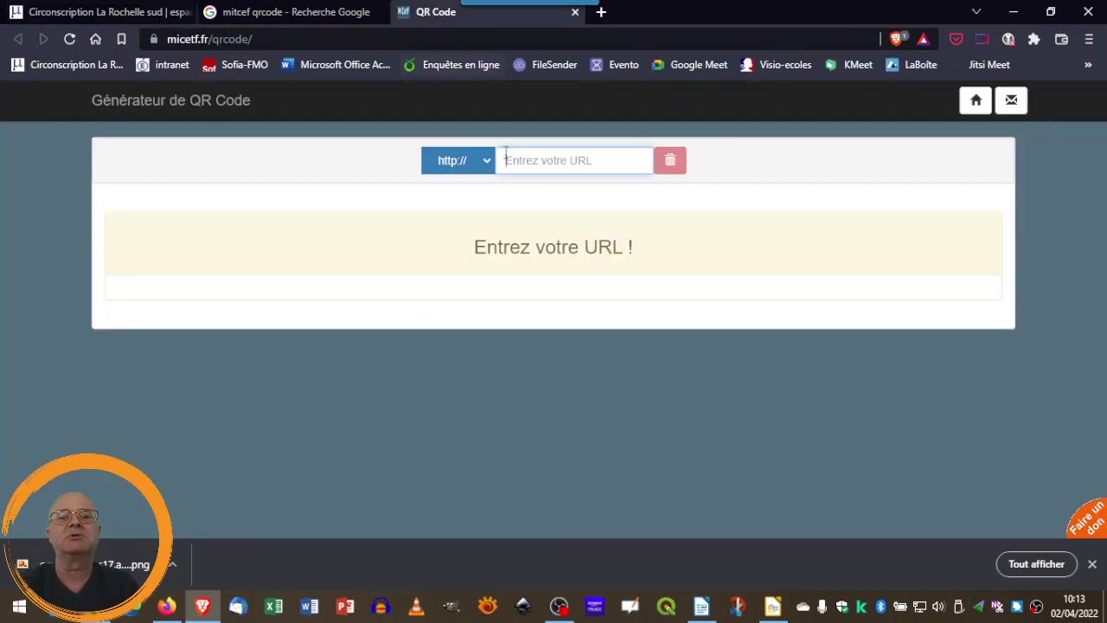
{"action": "type", "text": "blogs17.ac-poitiers.fr/circo-lrs/"}
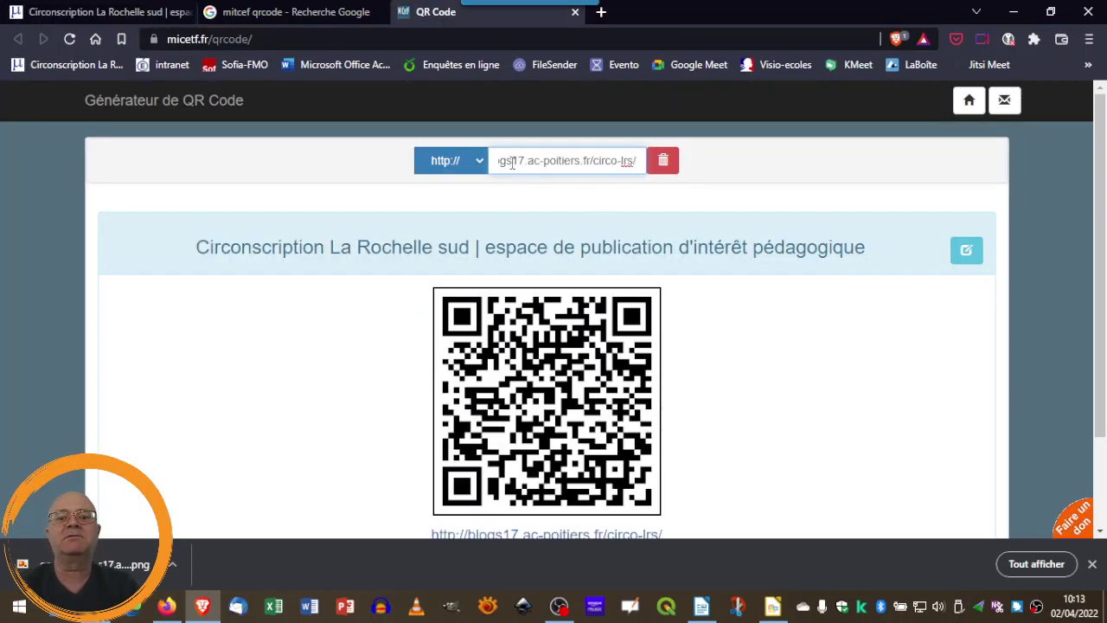
Replace the title above the generated QR code with "site à consulter".
{"action": "left_click", "coordinate": [967, 252]}
{"action": "left_click_drag", "start_coordinate": [759, 237], "coordinate": [345, 232]}
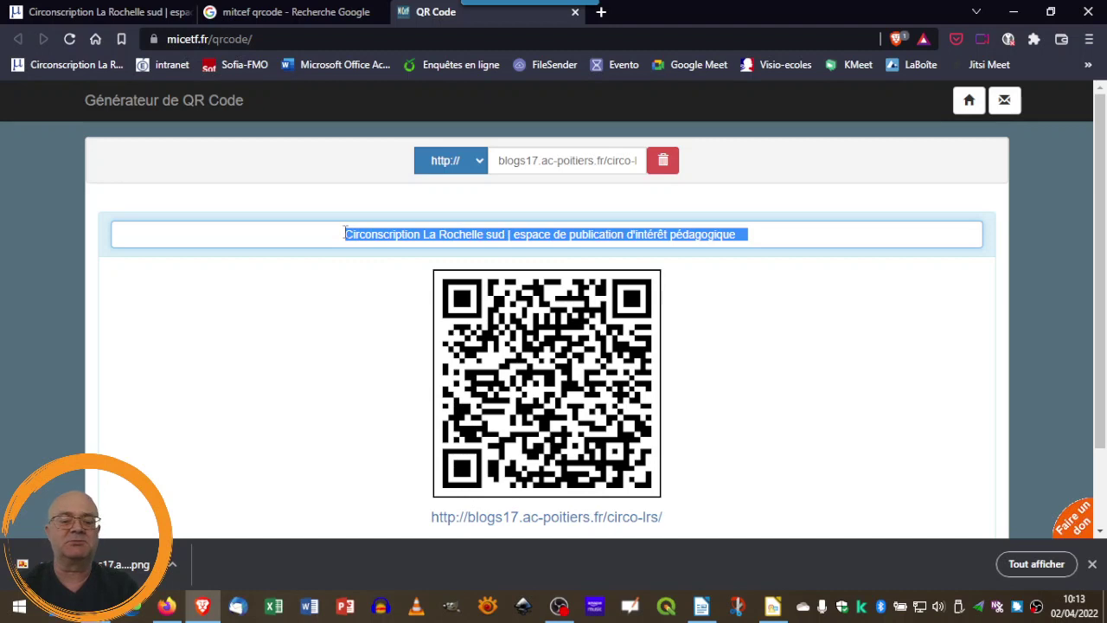
{"action": "type", "text": "site à "}
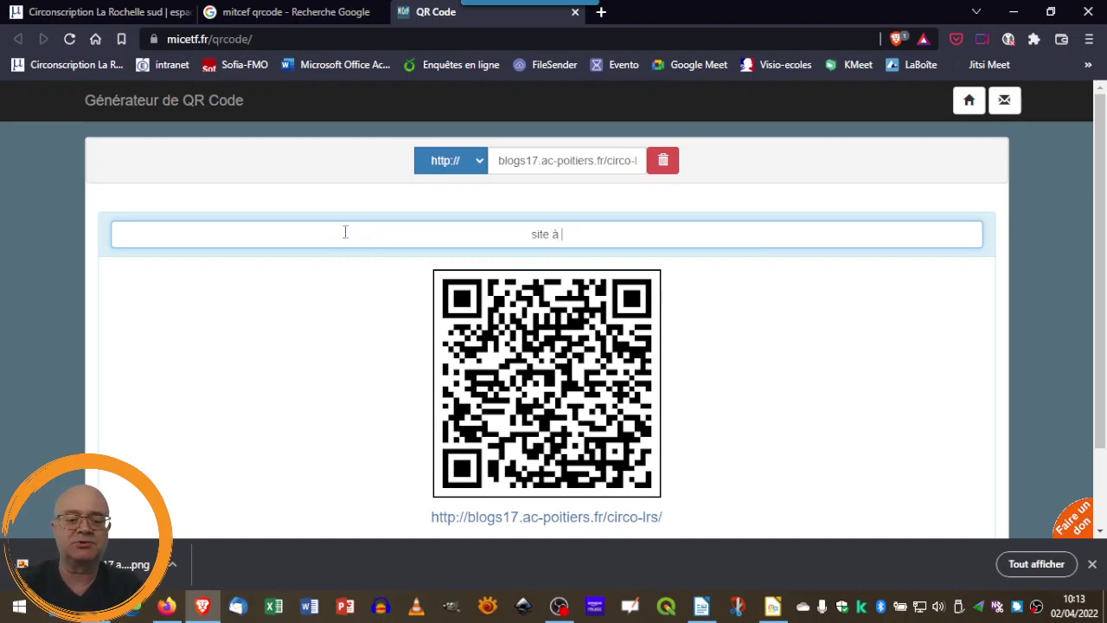
{"action": "type", "text": "consulter"}
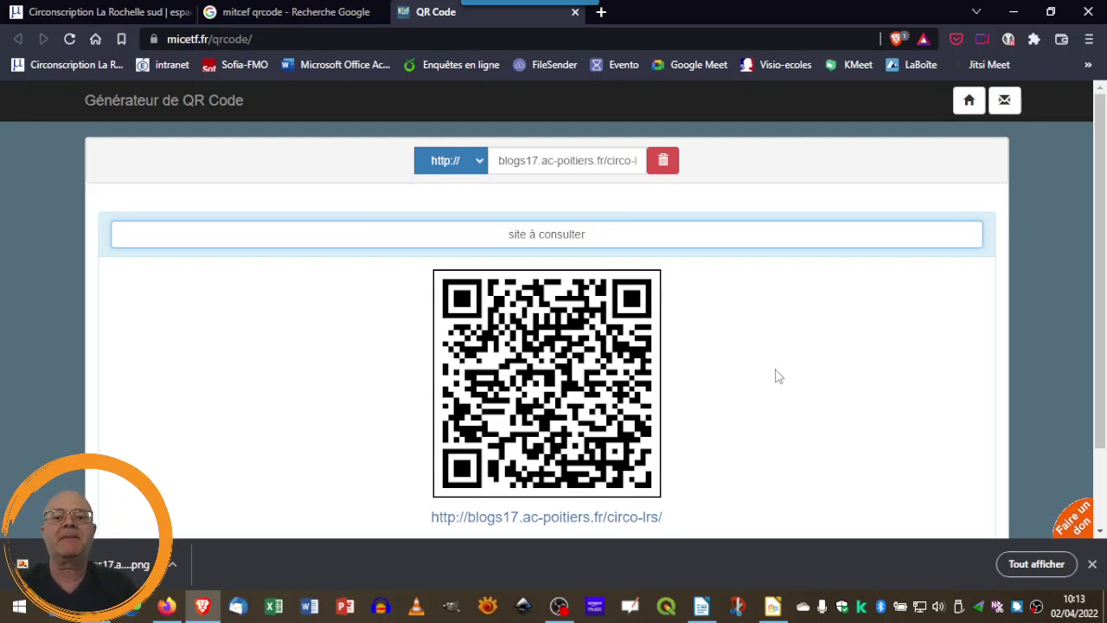
Export the QR code as a PDF sheet of thumbnails (Vignettes) and look over the resulting page.
{"action": "scroll", "coordinate": [776, 375], "scroll_direction": "down", "scroll_amount": 1}
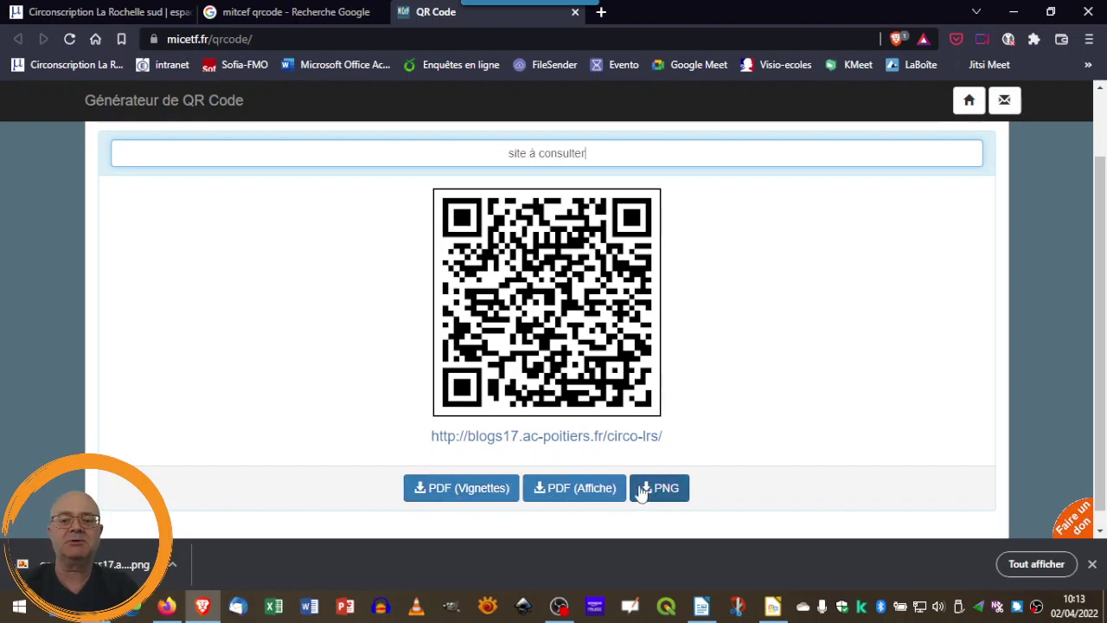
{"action": "left_click", "coordinate": [481, 490]}
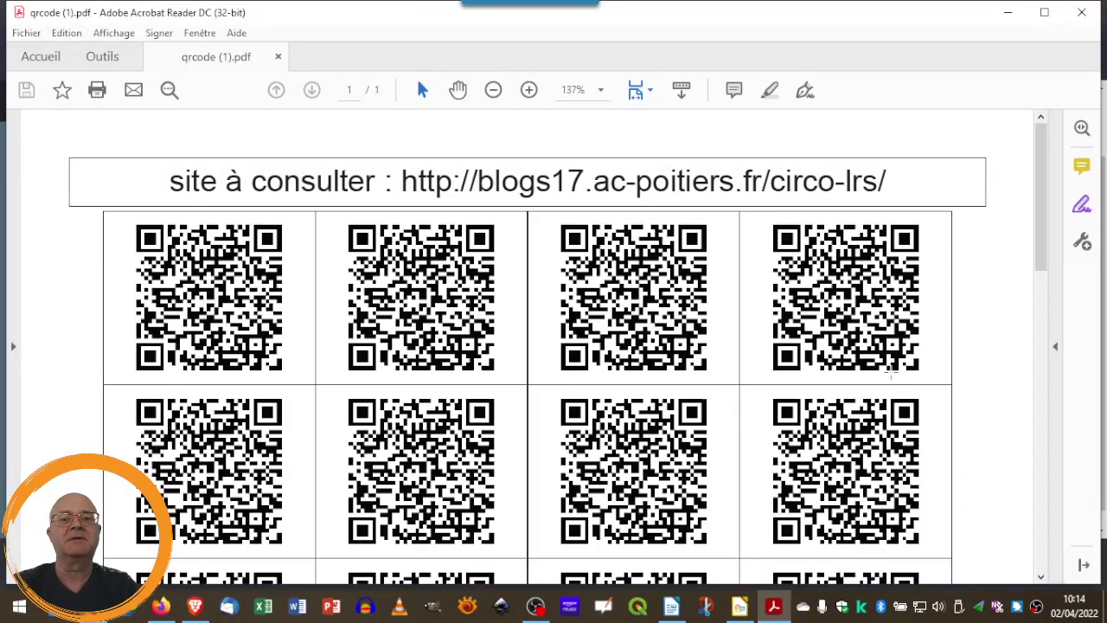
{"action": "scroll", "coordinate": [952, 299], "scroll_direction": "down", "scroll_amount": 5}
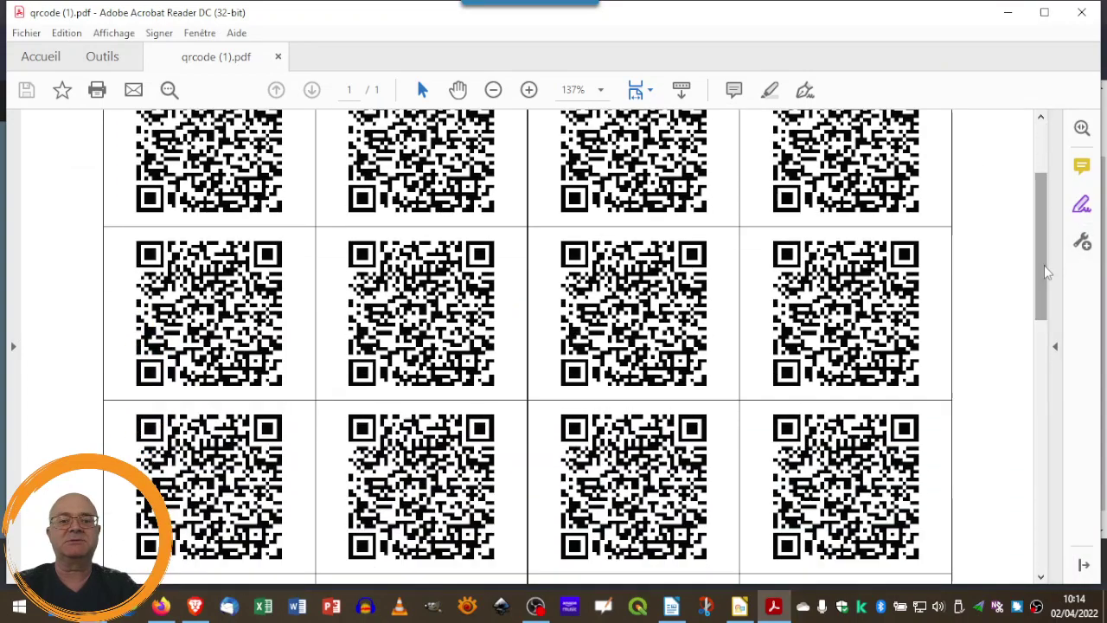
{"action": "scroll", "coordinate": [933, 300], "scroll_direction": "down", "scroll_amount": 4}
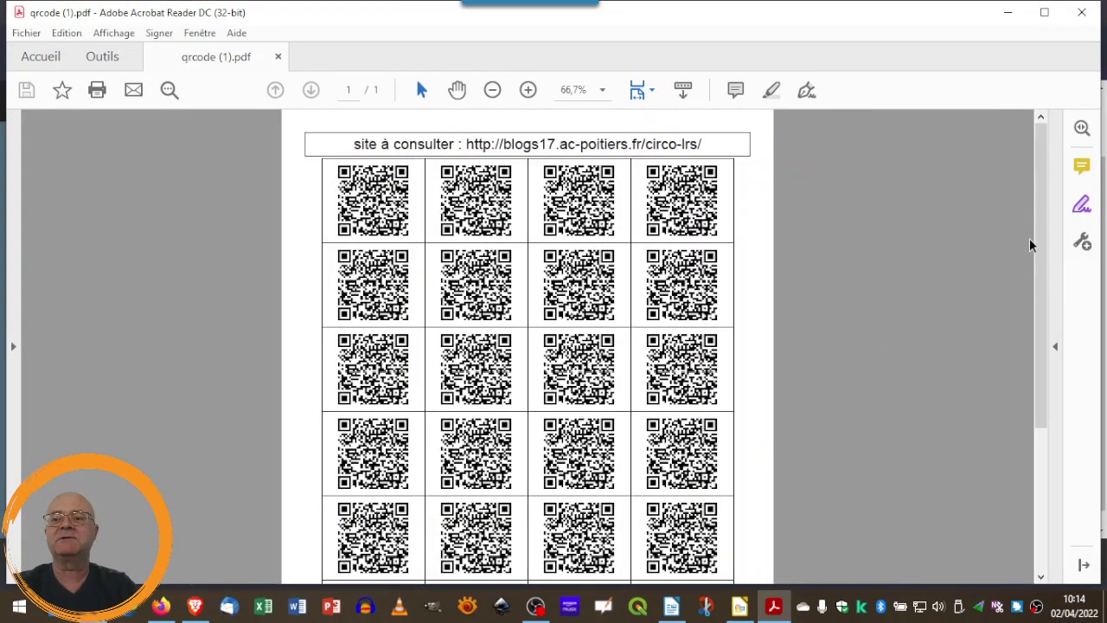
{"action": "mouse_move", "coordinate": [1040, 235]}
{"action": "left_mouse_down"}
{"action": "mouse_move", "coordinate": [1037, 412]}
{"action": "mouse_move", "coordinate": [1045, 238]}
{"action": "left_mouse_up"}
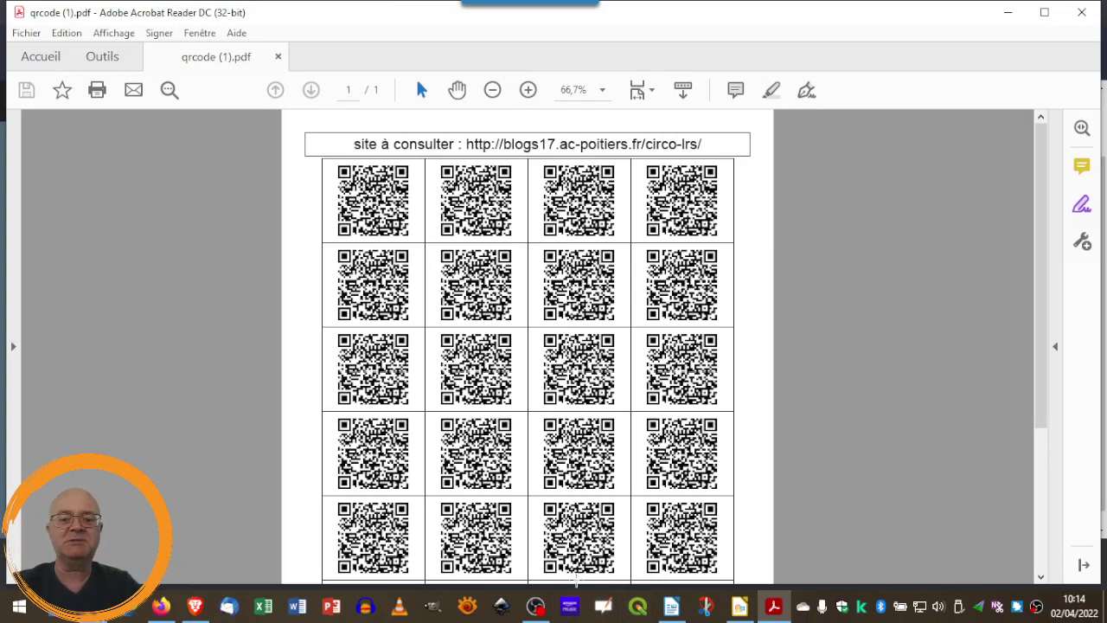
Switch to Firefox and view the blog page and the Générateur de QR-Code hors-ligne entry among the installed extensions.
{"action": "mouse_move", "coordinate": [533, 609]}
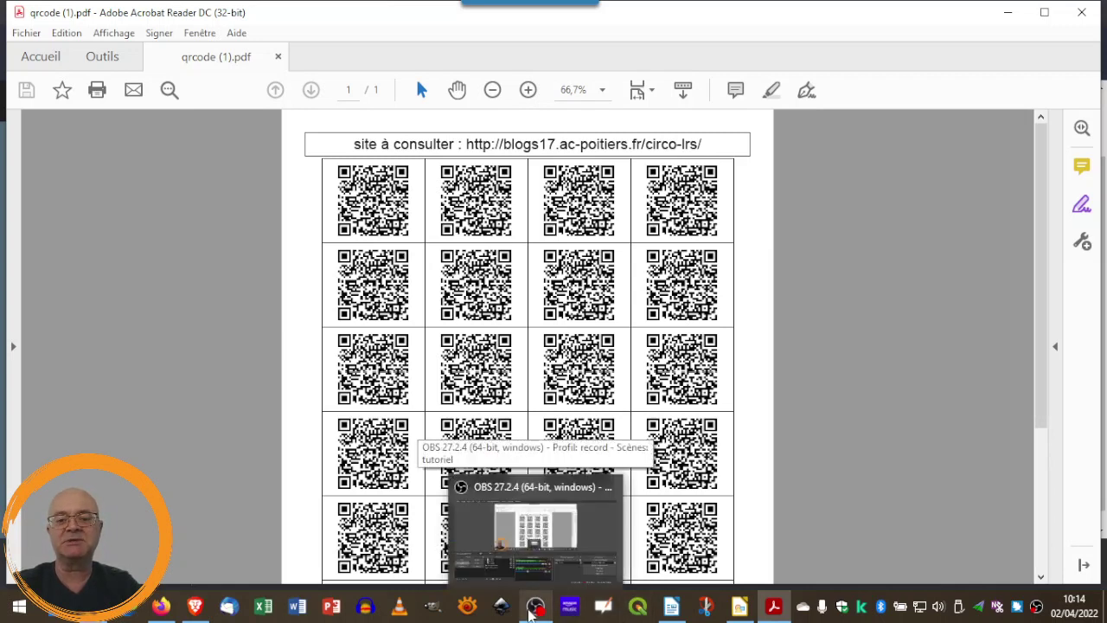
{"action": "mouse_move", "coordinate": [195, 610]}
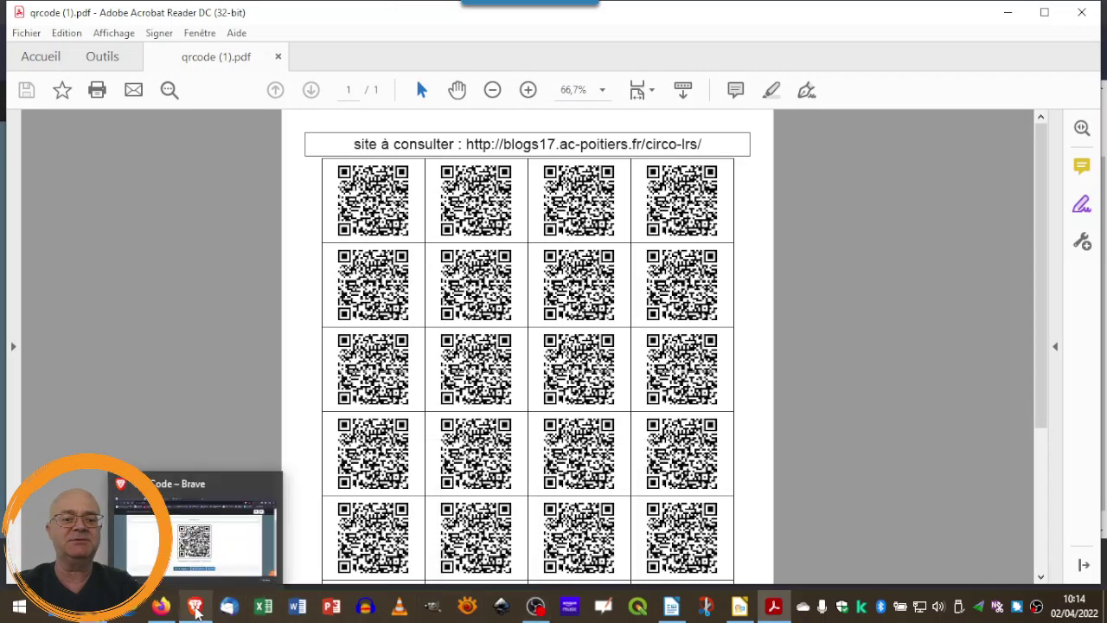
{"action": "left_click", "coordinate": [160, 606]}
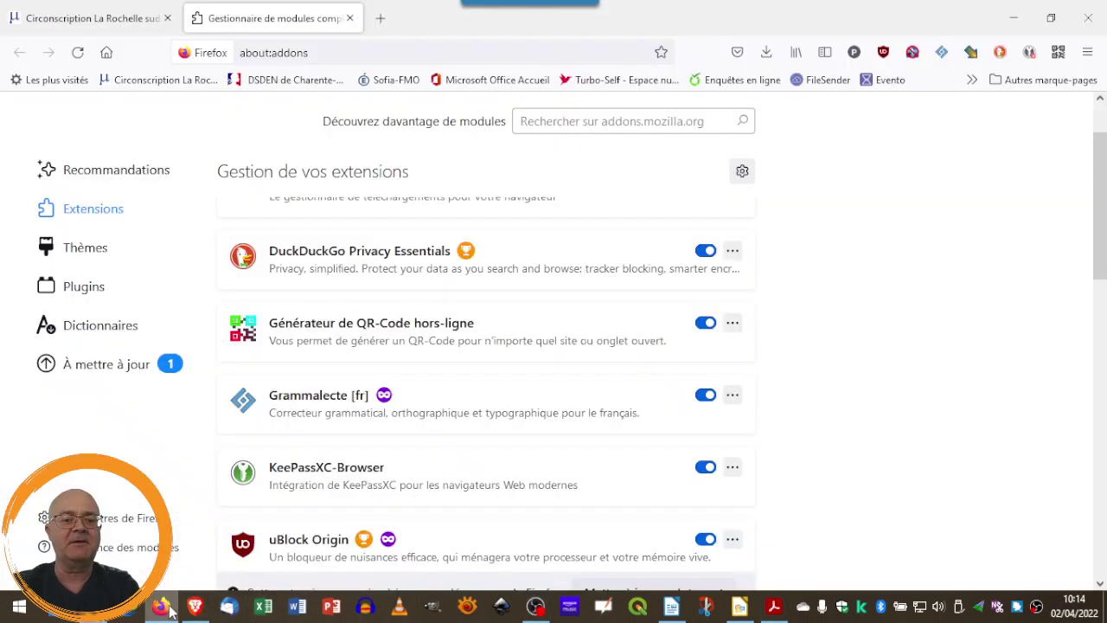
{"action": "left_click", "coordinate": [136, 23]}
{"action": "scroll", "coordinate": [1020, 303], "scroll_direction": "down", "scroll_amount": 3}
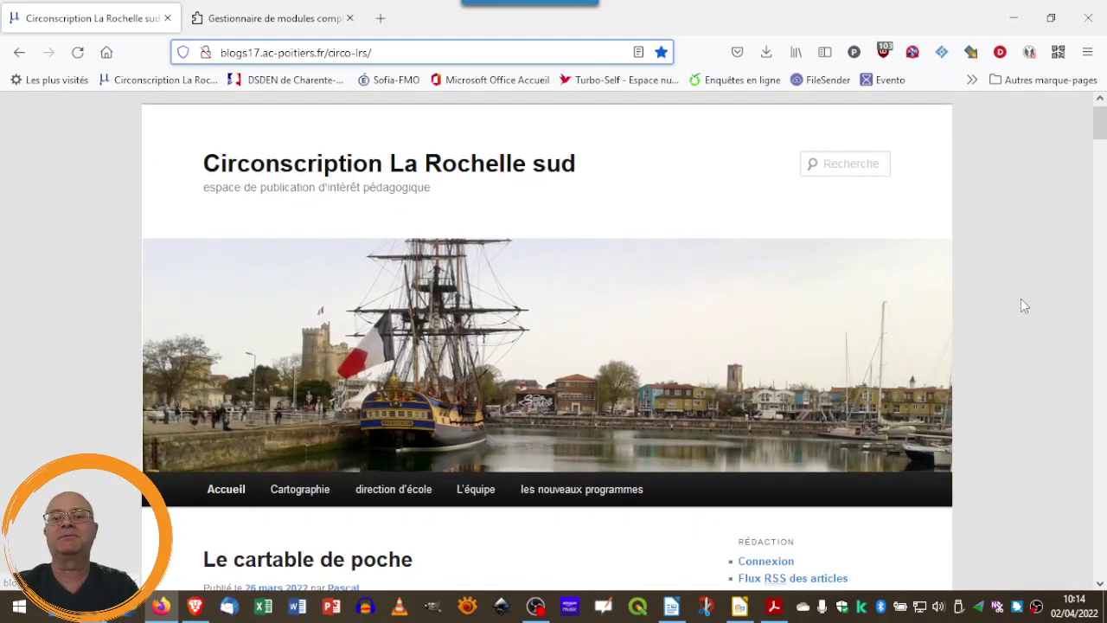
{"action": "scroll", "coordinate": [1022, 305], "scroll_direction": "up", "scroll_amount": 3}
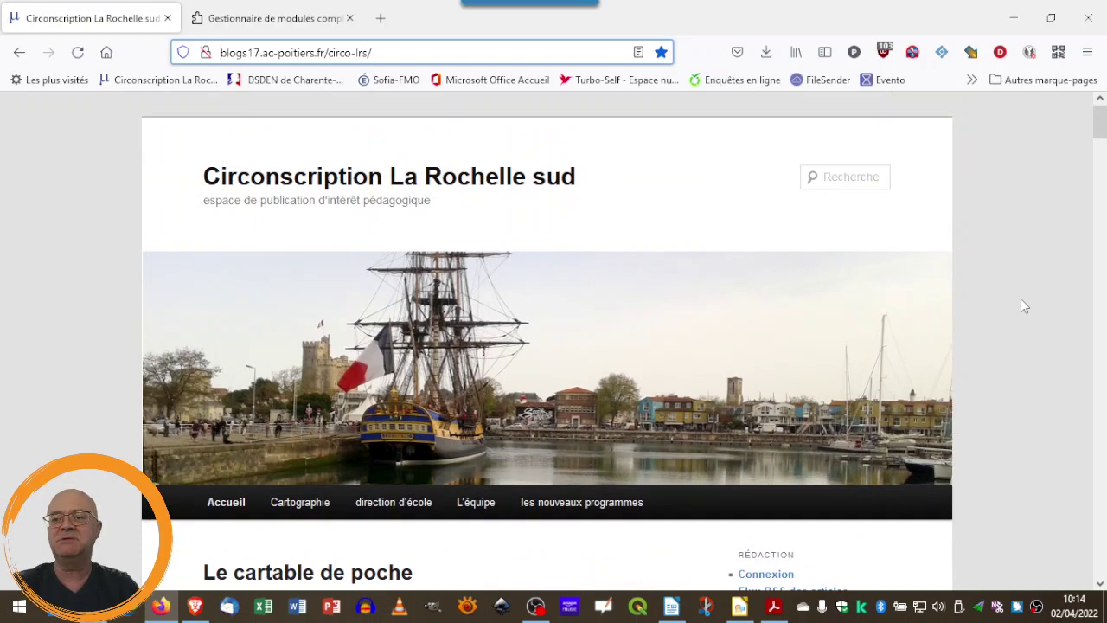
{"action": "left_click", "coordinate": [241, 23]}
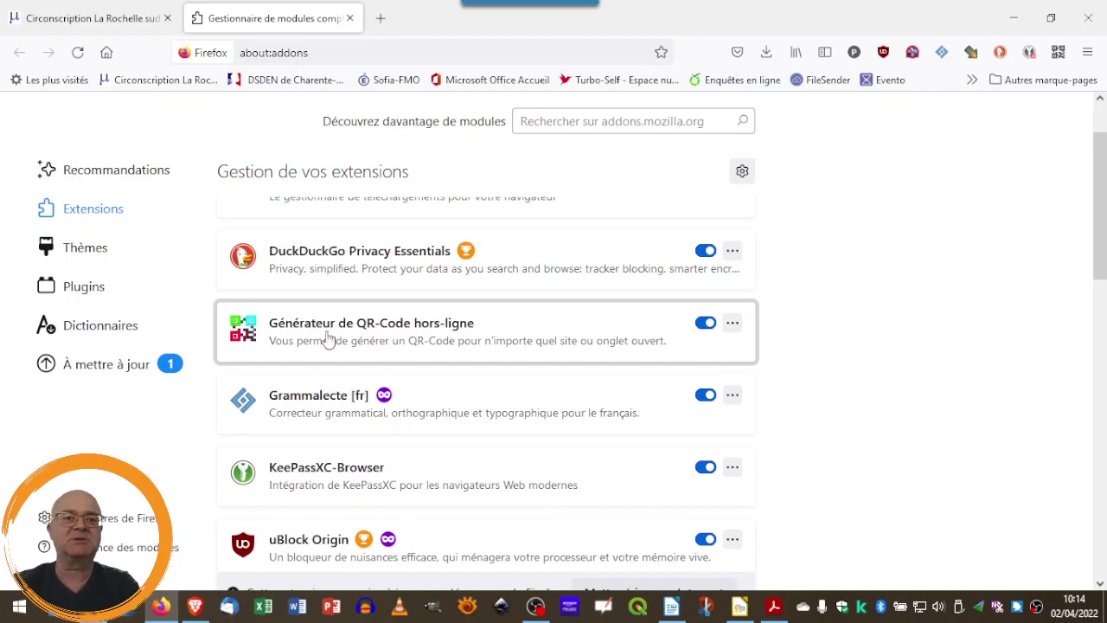
Return to the Circonscription La Rochelle sud blog page and generate its QR code with the Générateur de QR-Code hors-ligne extension.
{"action": "left_click", "coordinate": [128, 17]}
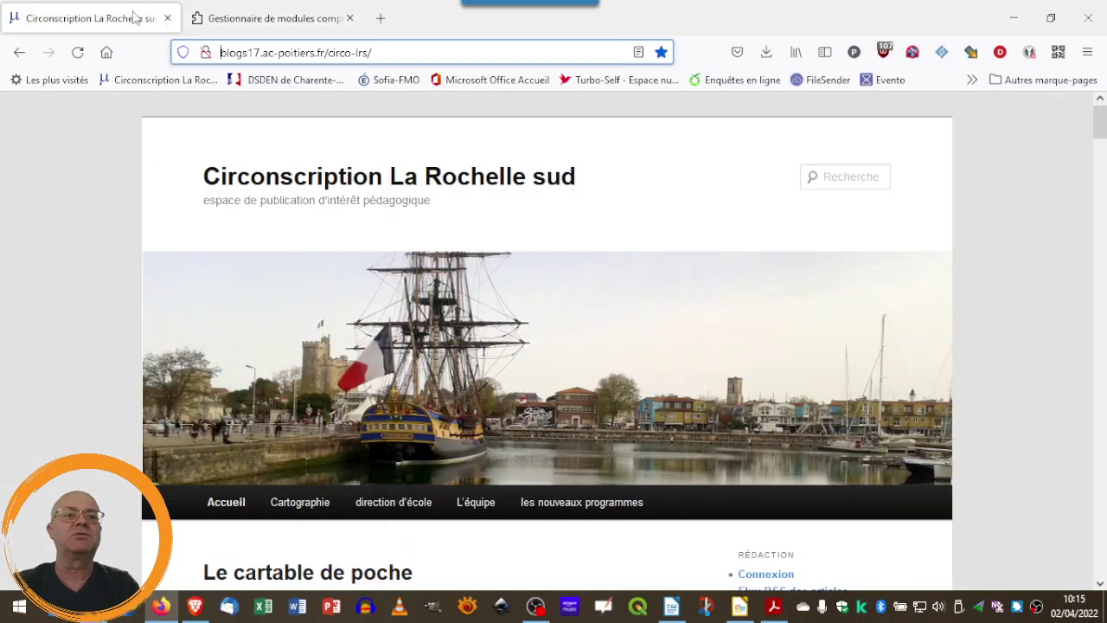
{"action": "scroll", "coordinate": [1015, 307], "scroll_direction": "down", "scroll_amount": 3}
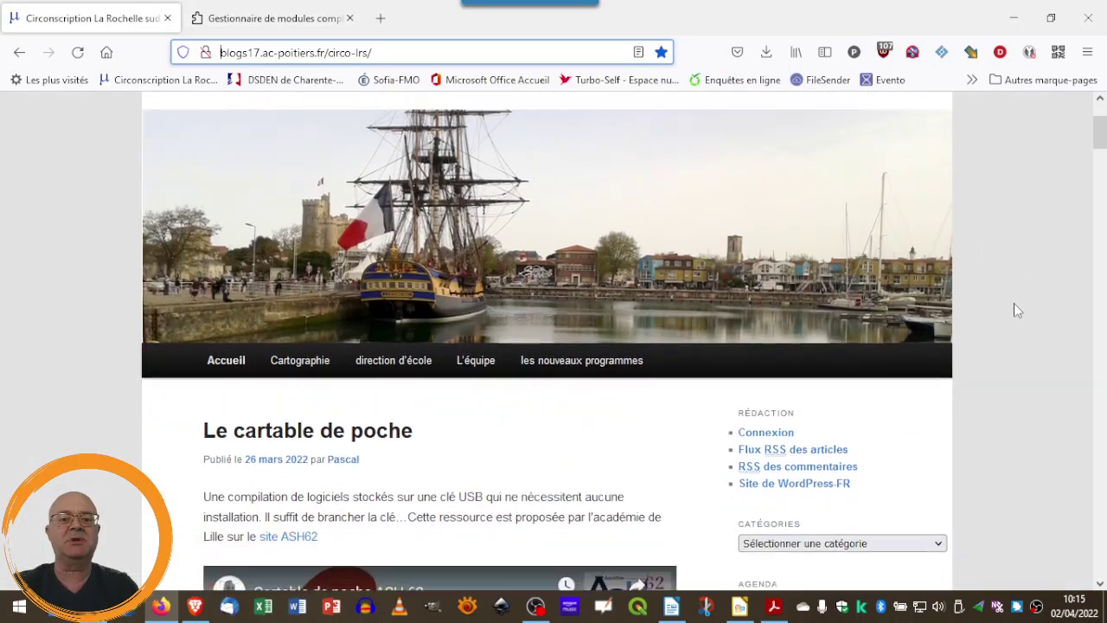
{"action": "scroll", "coordinate": [1016, 307], "scroll_direction": "up", "scroll_amount": 3}
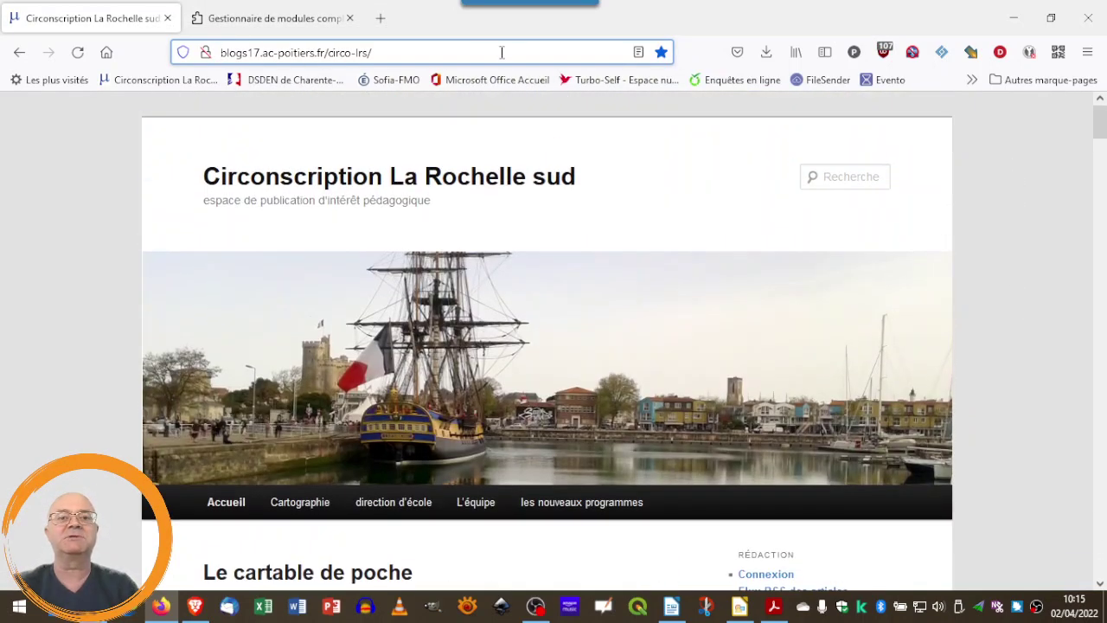
{"action": "left_click", "coordinate": [1059, 52]}
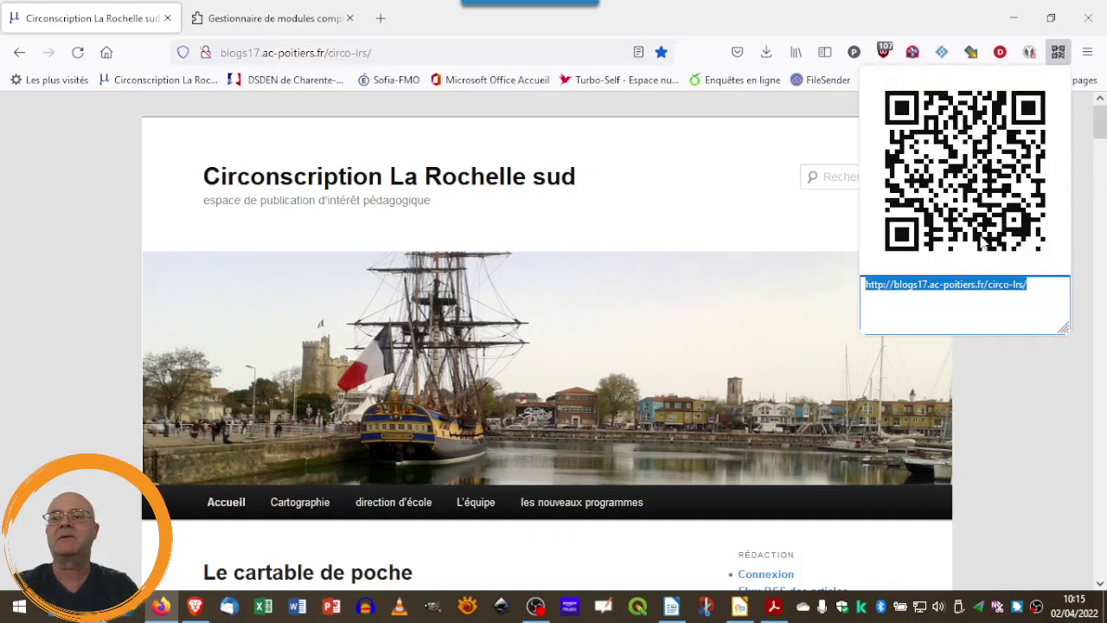
{"action": "left_click", "coordinate": [1045, 431]}
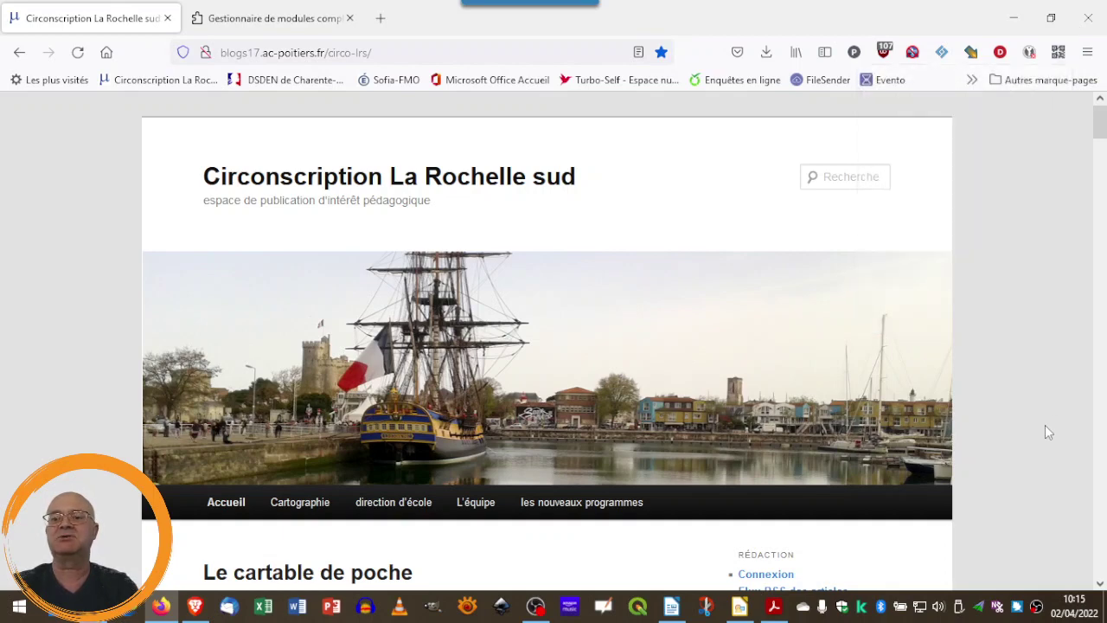
{"action": "left_click", "coordinate": [1059, 53]}
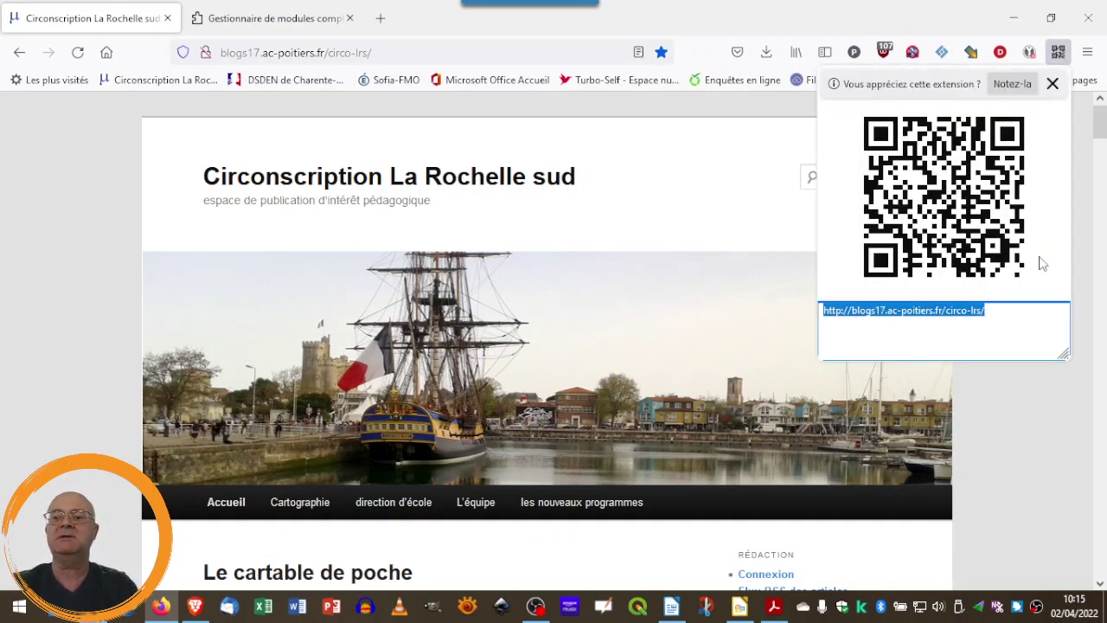
Save the QR code in SVG format as qrcode_blogs17-ac-poitiers-fr.svg in the TICE 20021-2022 folder, replacing the existing file.
{"action": "right_click", "coordinate": [955, 220]}
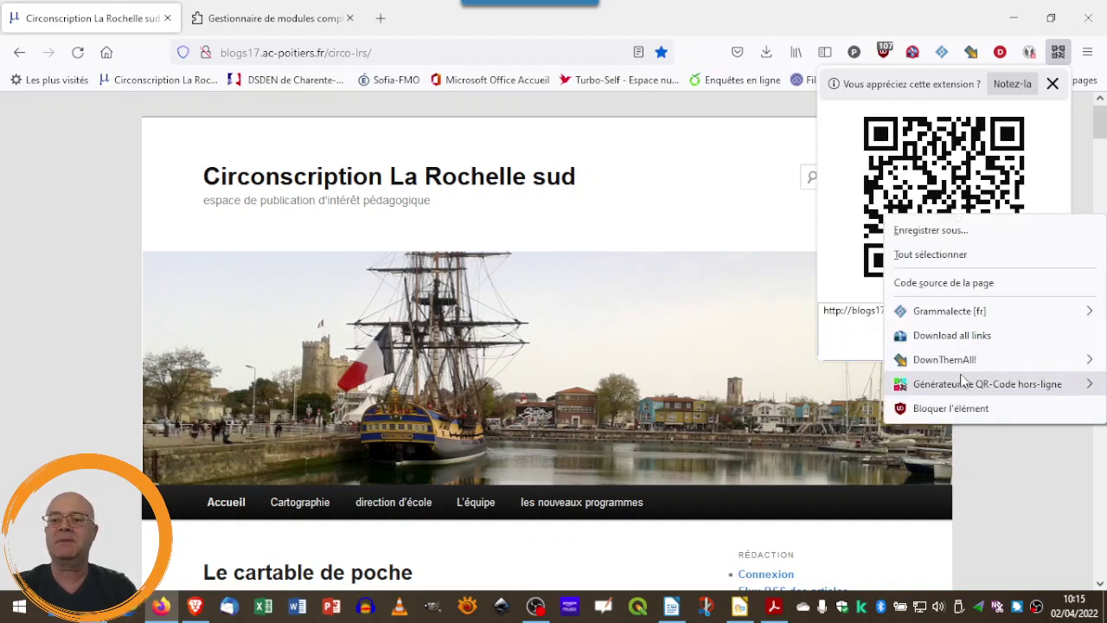
{"action": "mouse_move", "coordinate": [967, 390]}
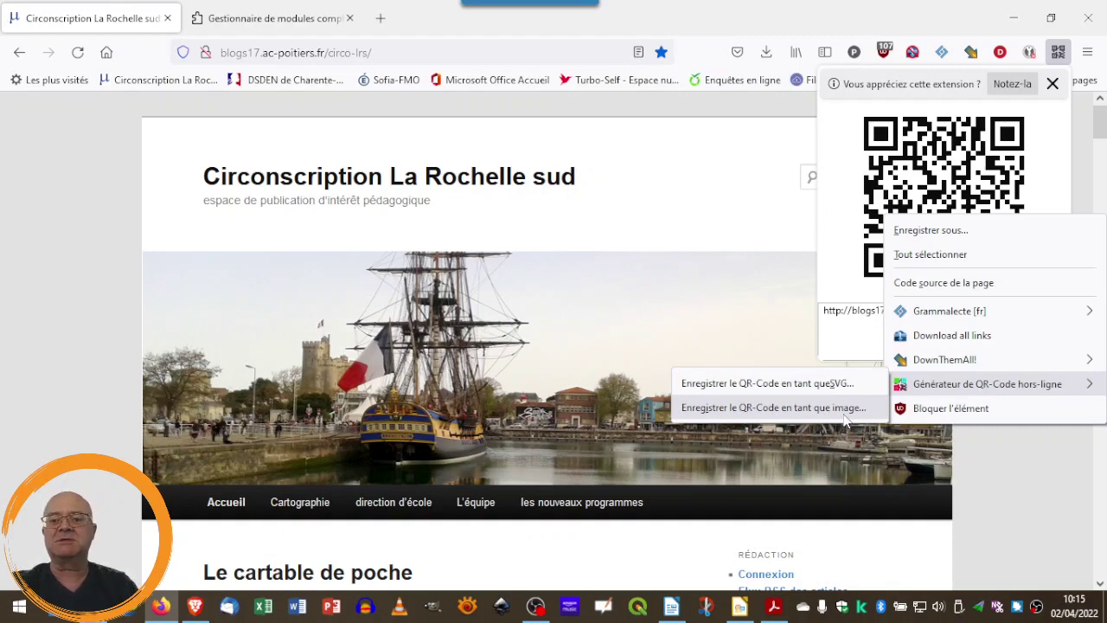
{"action": "left_click", "coordinate": [832, 386]}
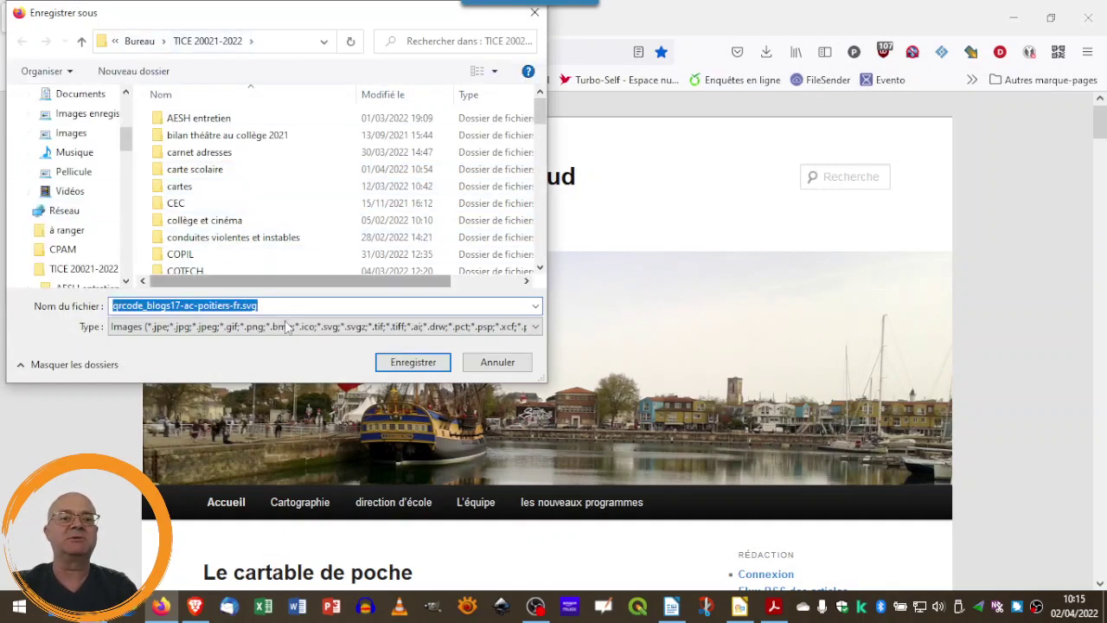
{"action": "left_click", "coordinate": [426, 362]}
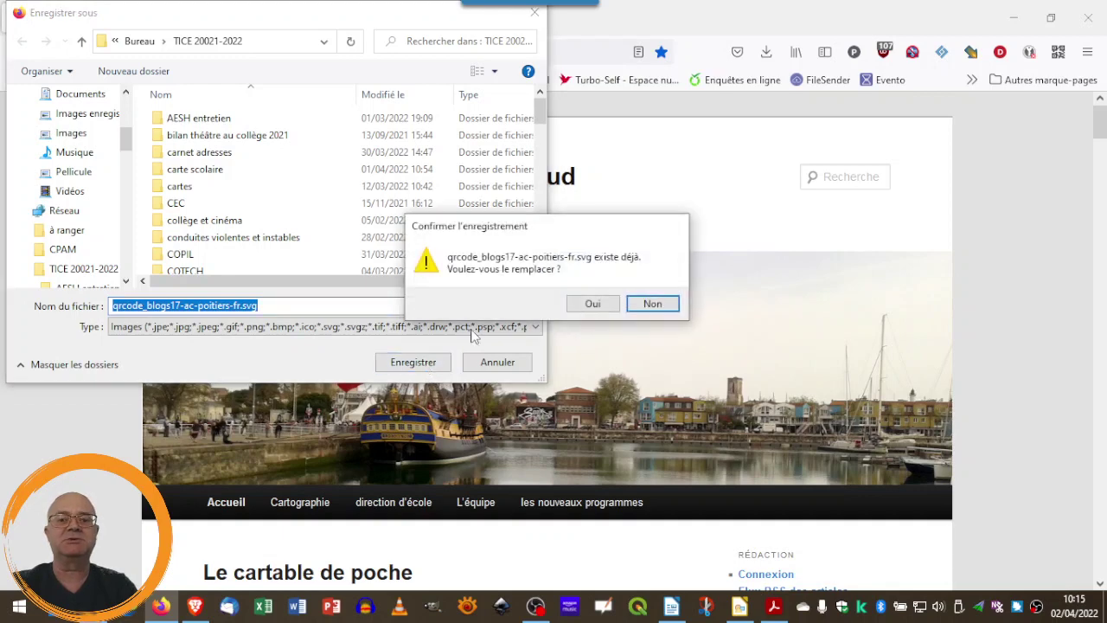
{"action": "left_click", "coordinate": [593, 303]}
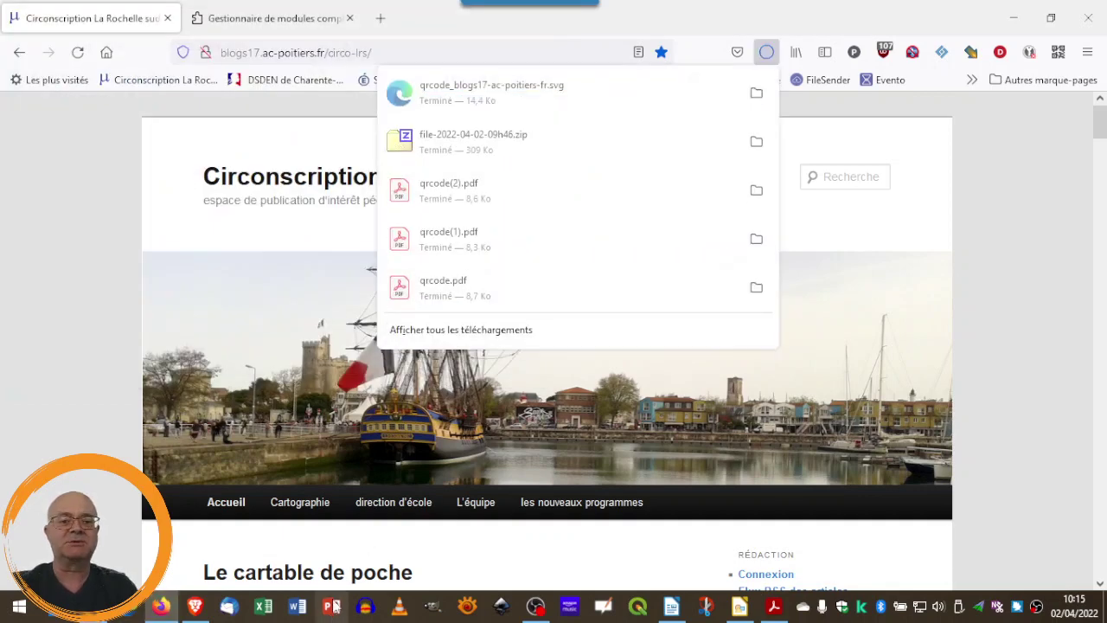
Open the TICE 20021-2022 folder in the file explorer and look through its files for the saved QR code.
{"action": "left_click", "coordinate": [756, 93]}
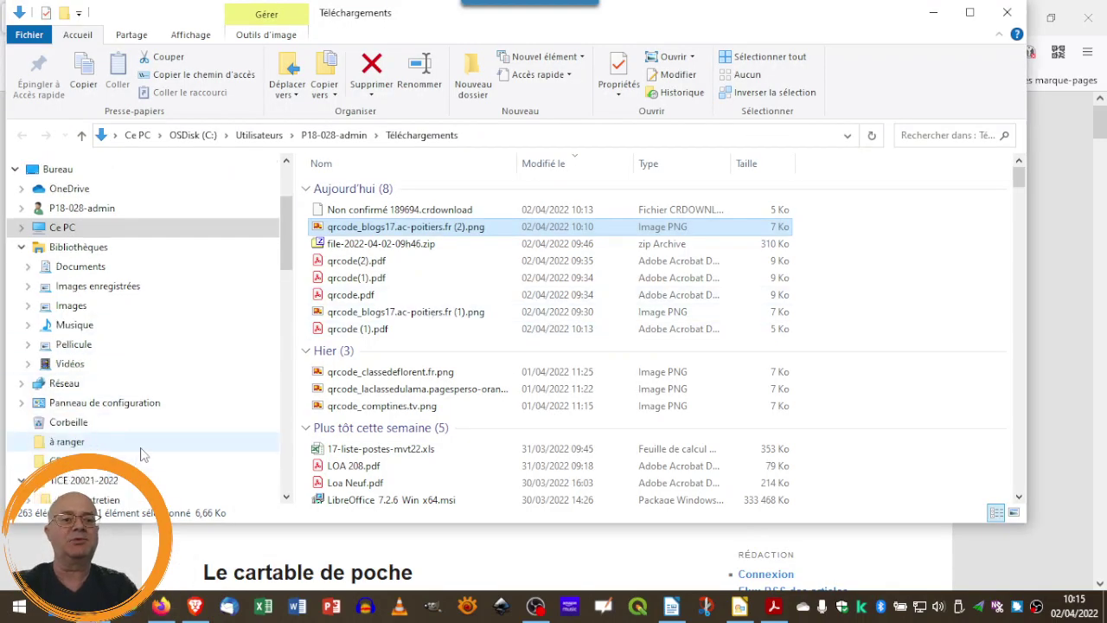
{"action": "scroll", "coordinate": [138, 452], "scroll_direction": "down", "scroll_amount": 1}
{"action": "left_click", "coordinate": [139, 454]}
{"action": "scroll", "coordinate": [672, 351], "scroll_direction": "down", "scroll_amount": 15}
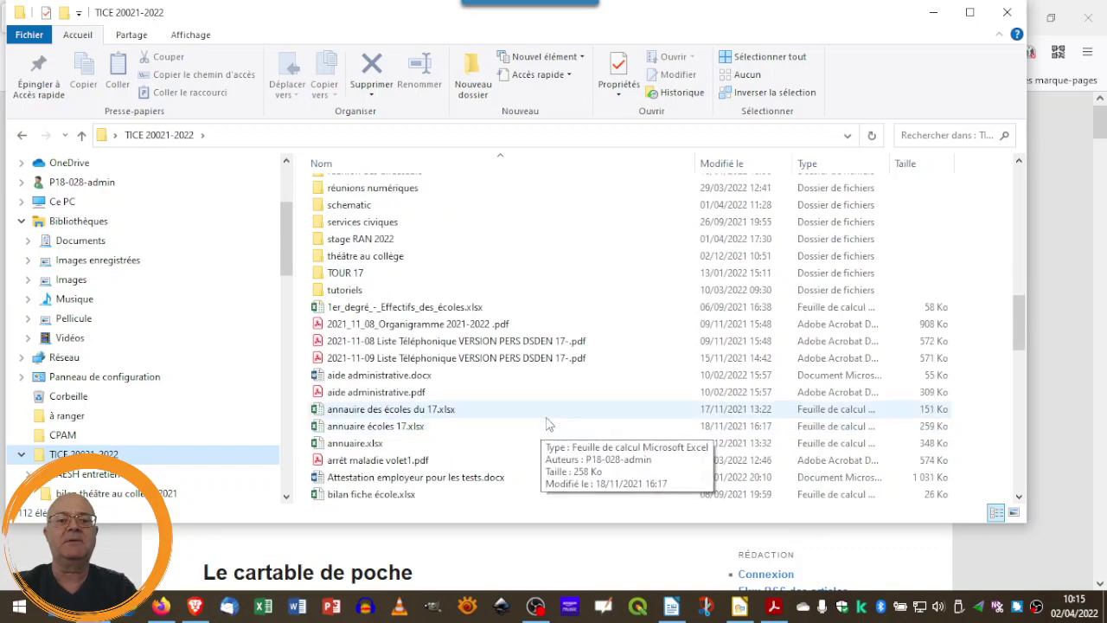
{"action": "scroll", "coordinate": [549, 424], "scroll_direction": "down", "scroll_amount": 2}
{"action": "scroll", "coordinate": [555, 419], "scroll_direction": "down", "scroll_amount": 1}
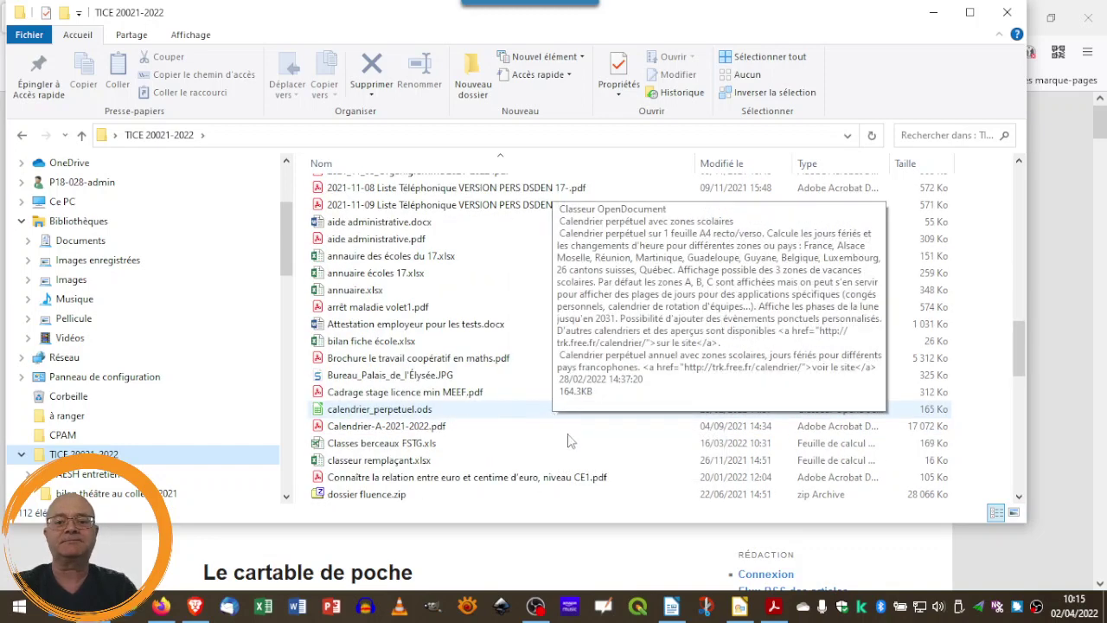
Bring the LibreOffice Writer document behind the file explorer and shrink the explorer window so the page is reachable.
{"action": "left_click", "coordinate": [674, 611]}
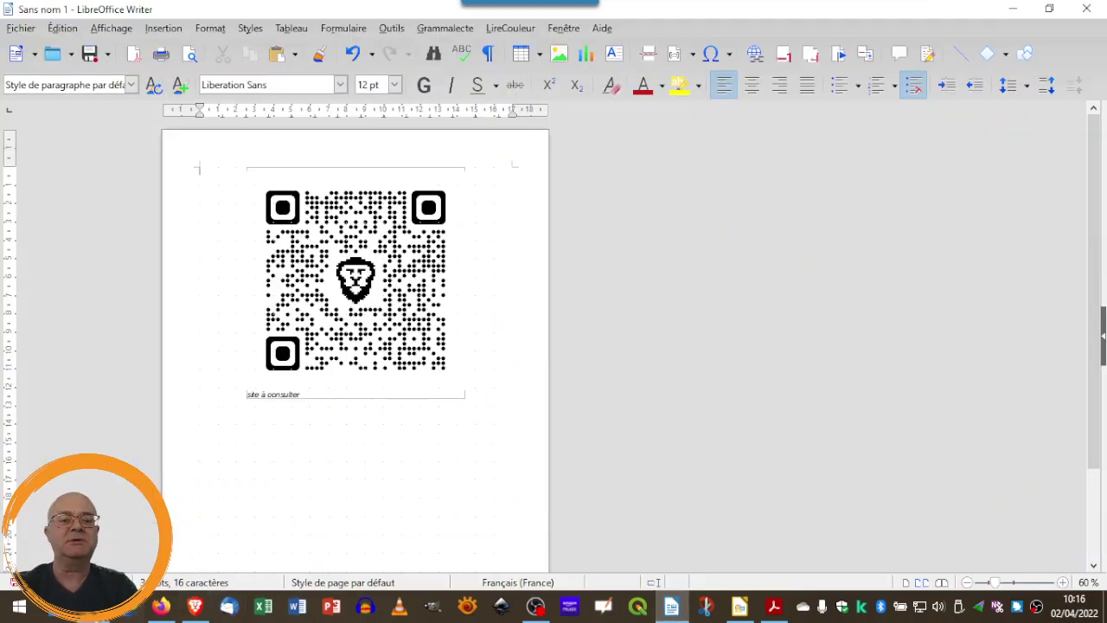
{"action": "key", "text": "alt+Tab"}
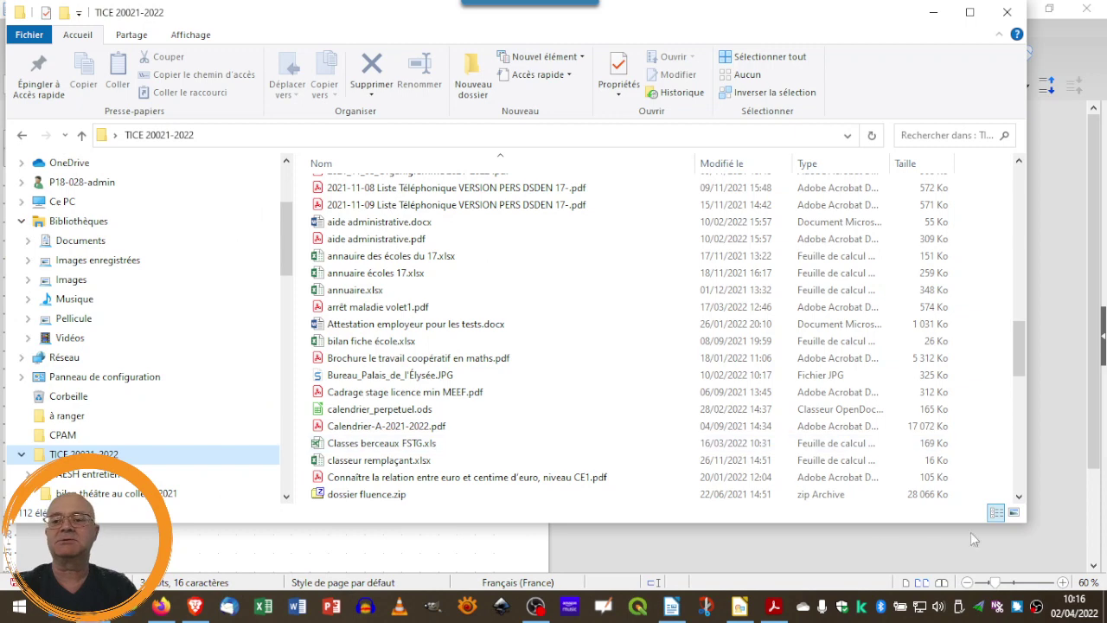
{"action": "left_click_drag", "start_coordinate": [1025, 525], "coordinate": [600, 376]}
Insert qrcode_blogs17-ac-poitiers-fr.svg from the TICE 20021-2022 folder into the Writer document and minimize the file explorer.
{"action": "scroll", "coordinate": [502, 255], "scroll_direction": "down", "scroll_amount": 2}
{"action": "scroll", "coordinate": [501, 255], "scroll_direction": "down", "scroll_amount": 15}
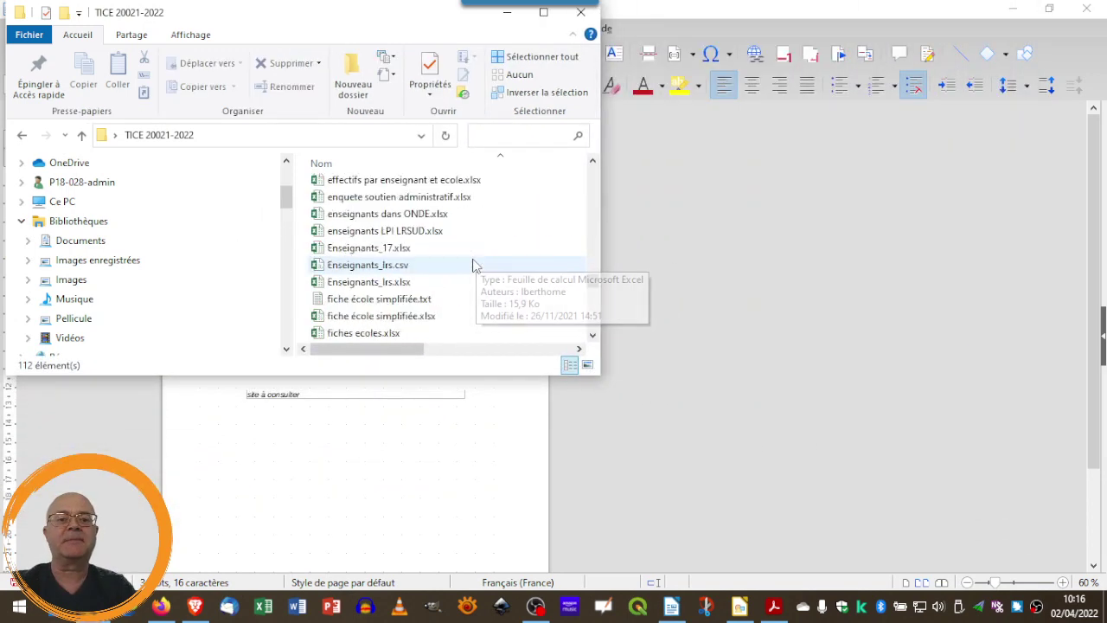
{"action": "scroll", "coordinate": [475, 266], "scroll_direction": "down", "scroll_amount": 2}
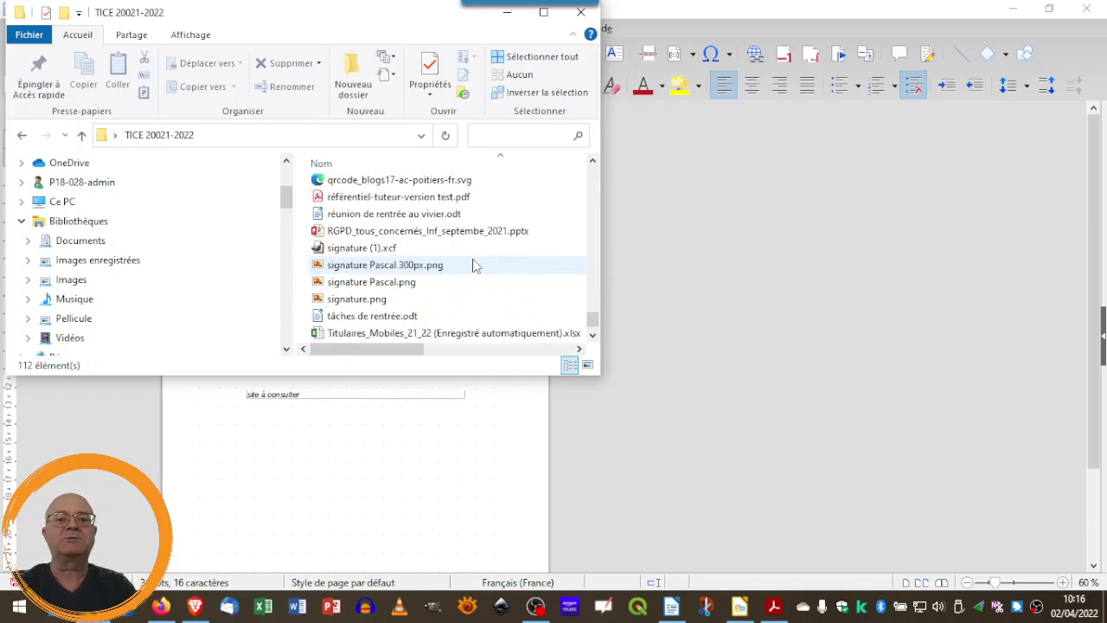
{"action": "scroll", "coordinate": [474, 265], "scroll_direction": "up", "scroll_amount": 3}
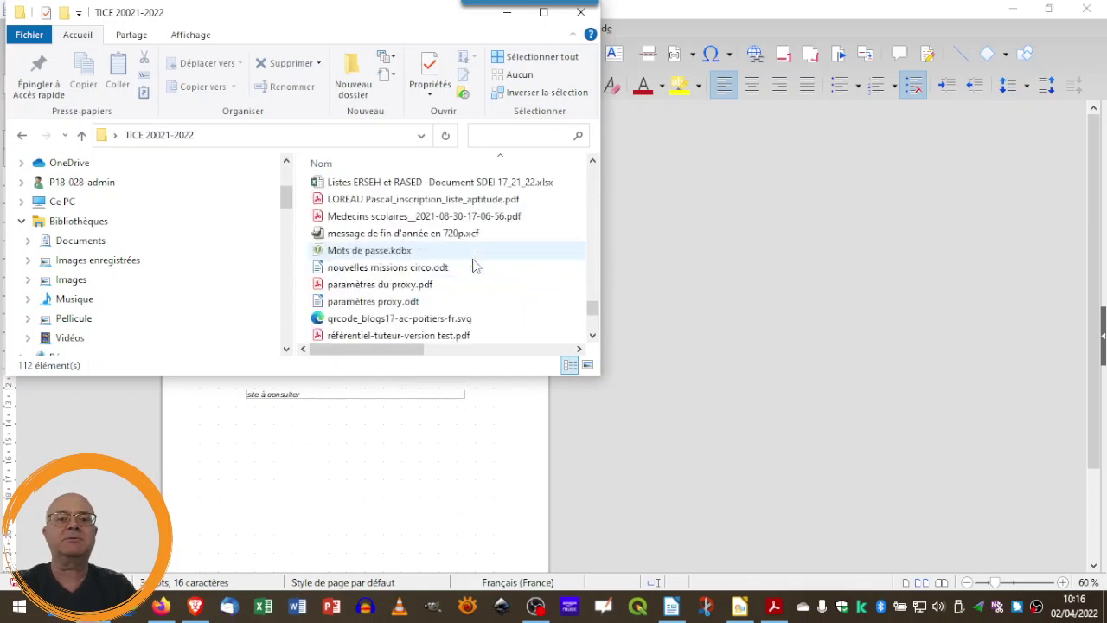
{"action": "left_click_drag", "start_coordinate": [406, 318], "coordinate": [387, 467]}
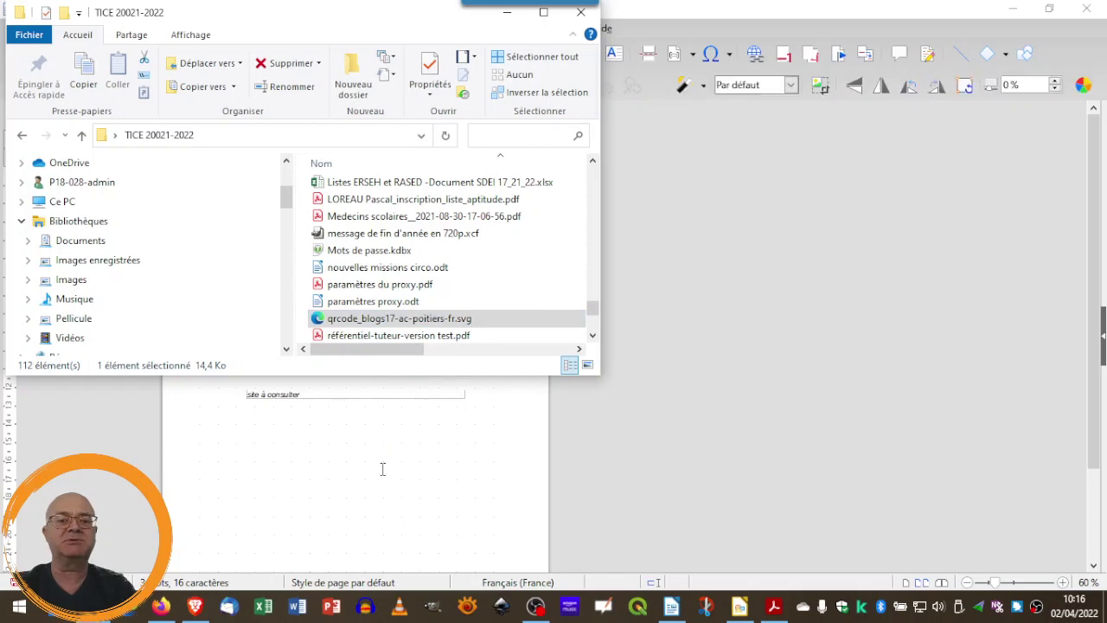
{"action": "left_click", "coordinate": [507, 12]}
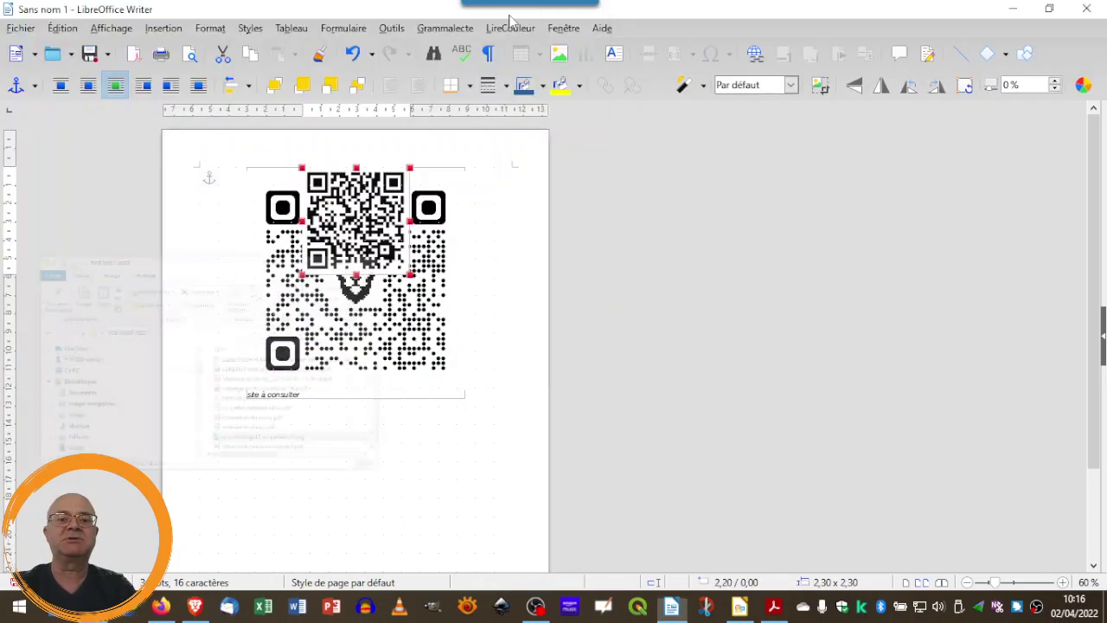
Move the inserted QR code below the "site à consulter" caption and enlarge it proportionally to about 3,13 × 3,13.
{"action": "scroll", "coordinate": [531, 257], "scroll_direction": "down", "scroll_amount": 1}
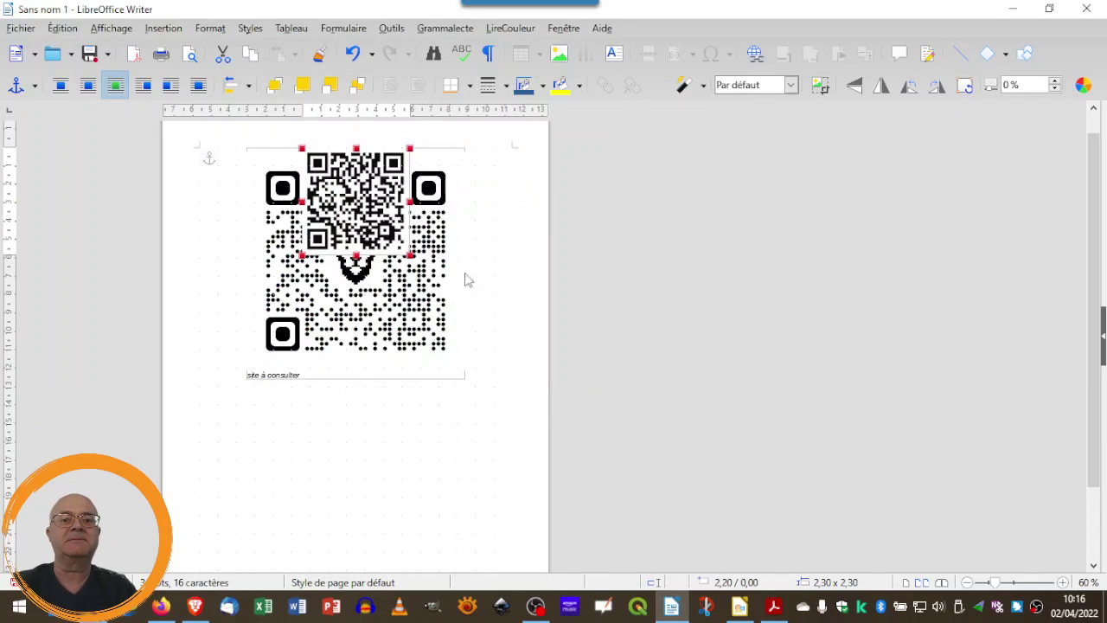
{"action": "left_click_drag", "start_coordinate": [332, 202], "coordinate": [283, 460]}
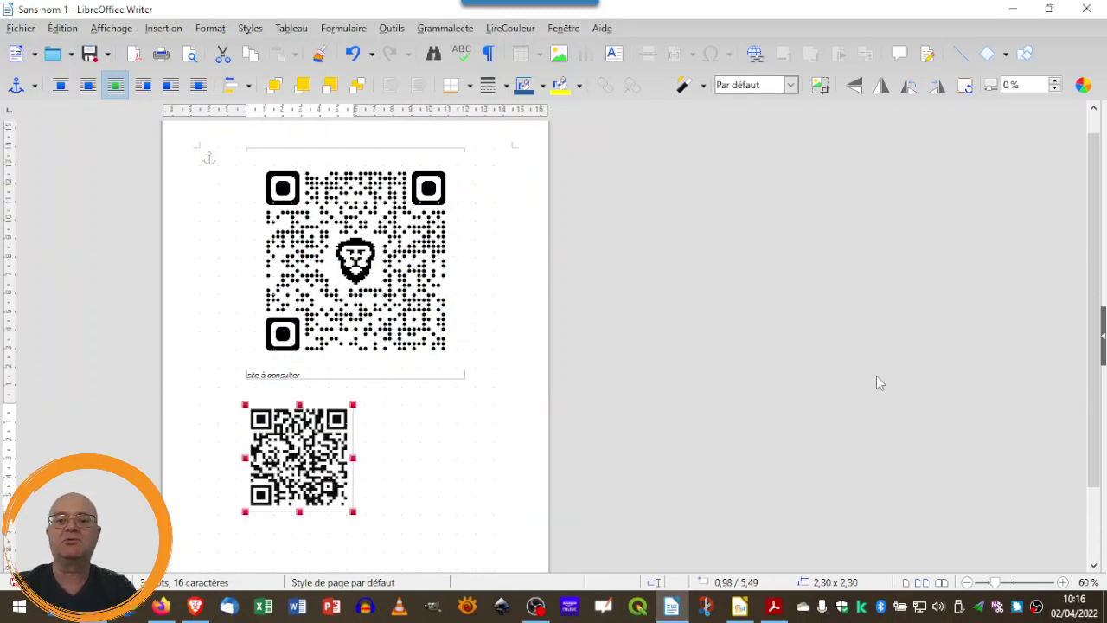
{"action": "scroll", "coordinate": [865, 389], "scroll_direction": "down", "scroll_amount": 2}
{"action": "scroll", "coordinate": [457, 473], "scroll_direction": "up", "scroll_amount": 4, "text": "ctrl"}
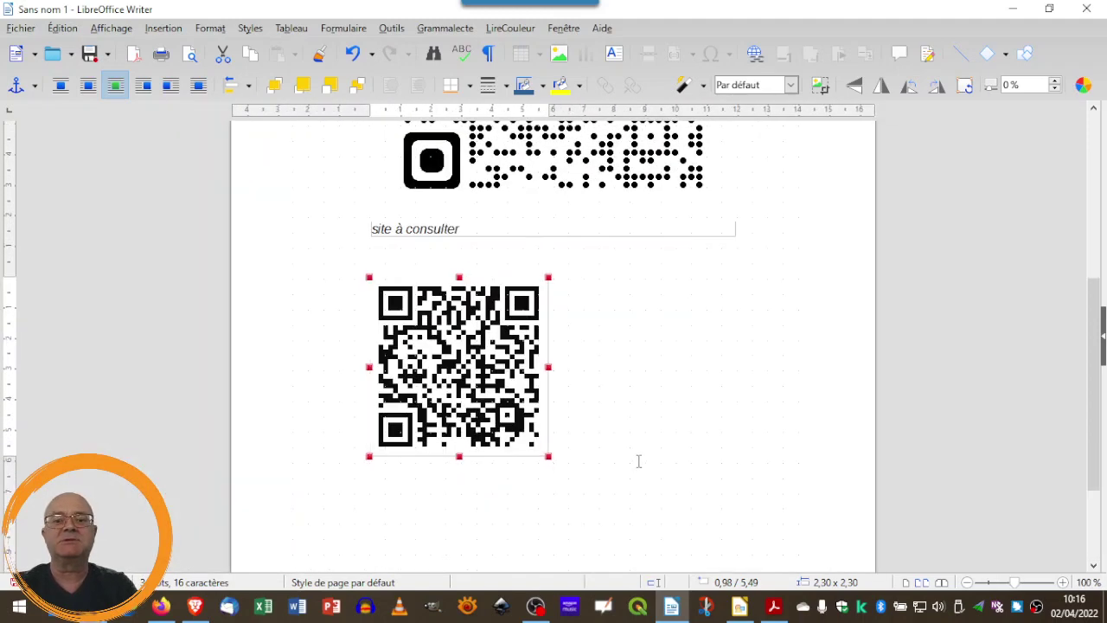
{"action": "scroll", "coordinate": [639, 461], "scroll_direction": "up", "scroll_amount": 3, "text": "ctrl"}
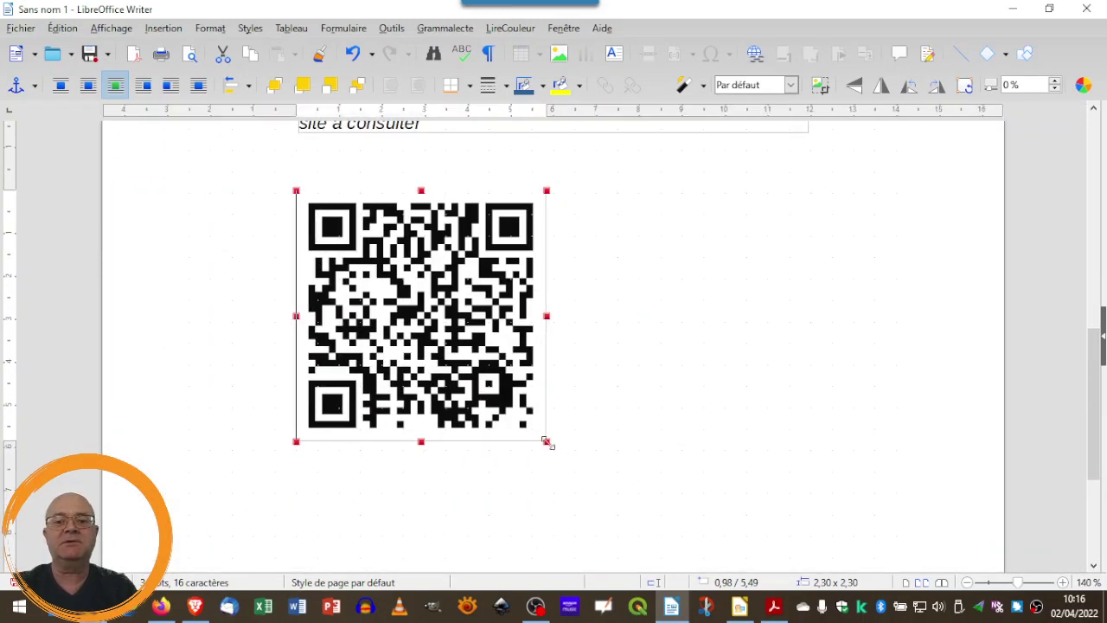
{"action": "left_click_drag", "start_coordinate": [546, 442], "coordinate": [637, 531]}
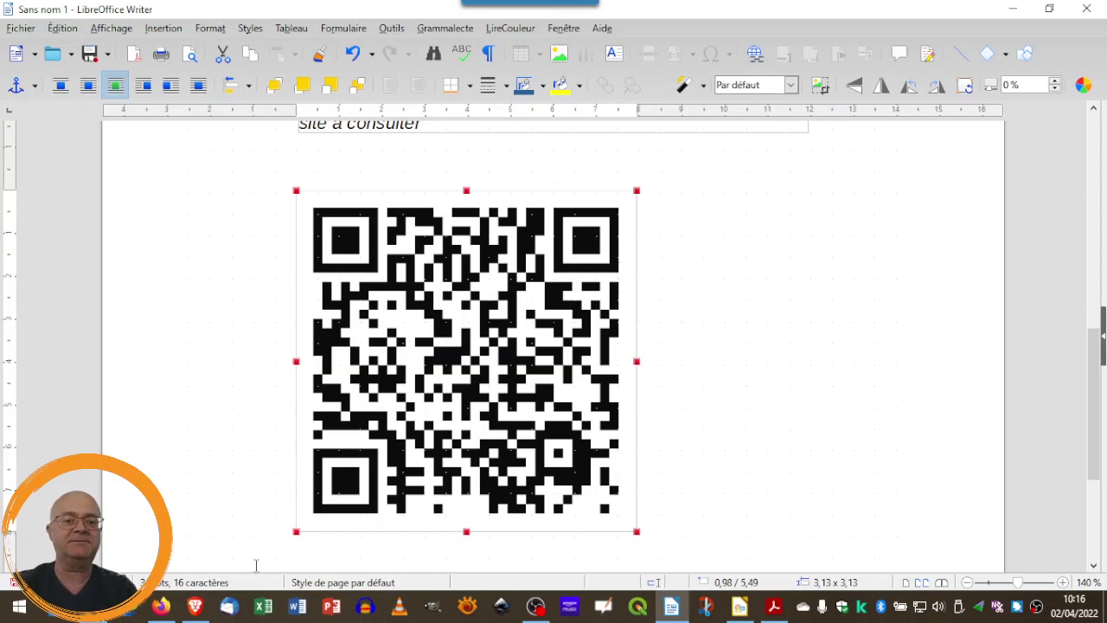
Switch to the Brave window showing the QR code generator page.
{"action": "mouse_move", "coordinate": [194, 610]}
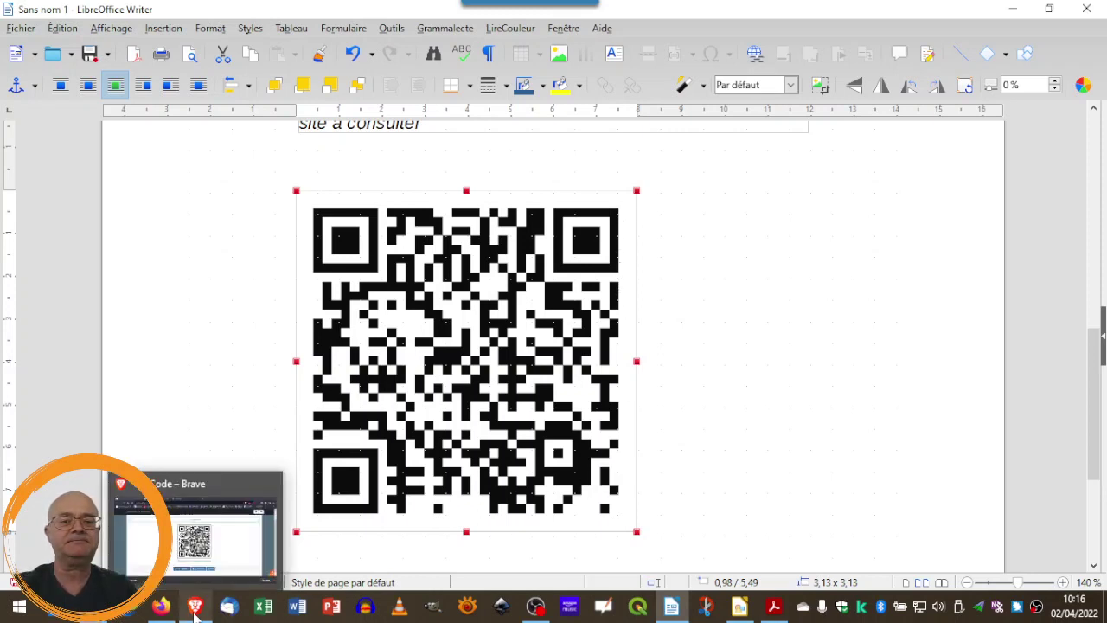